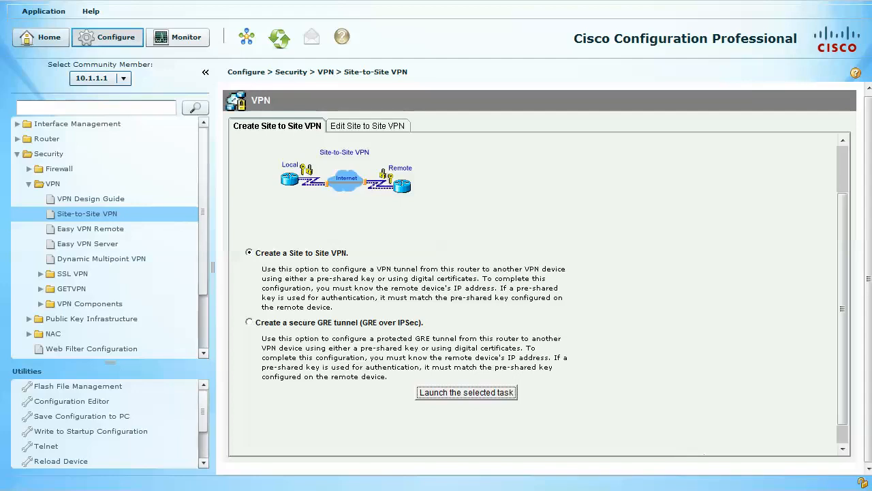
Launch the wizard for creating a site-to-site VPN and open the Quick setup defaults in view over the wizard.
click(467, 393)
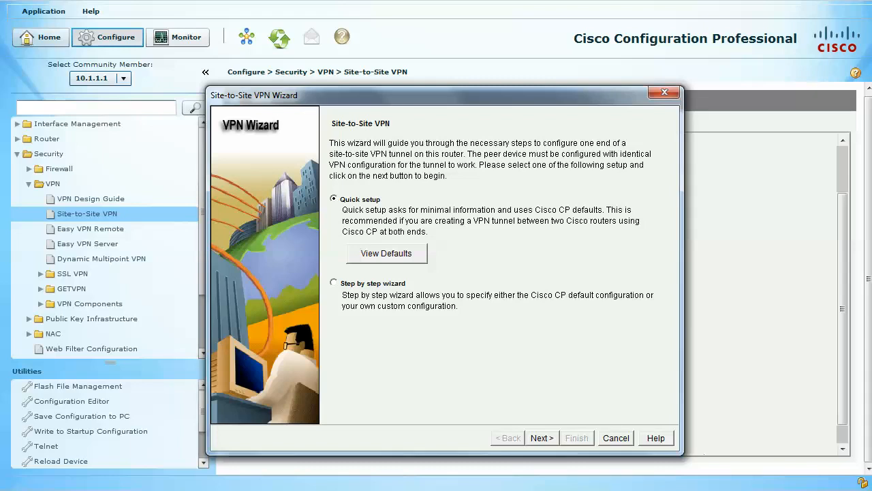
click(386, 253)
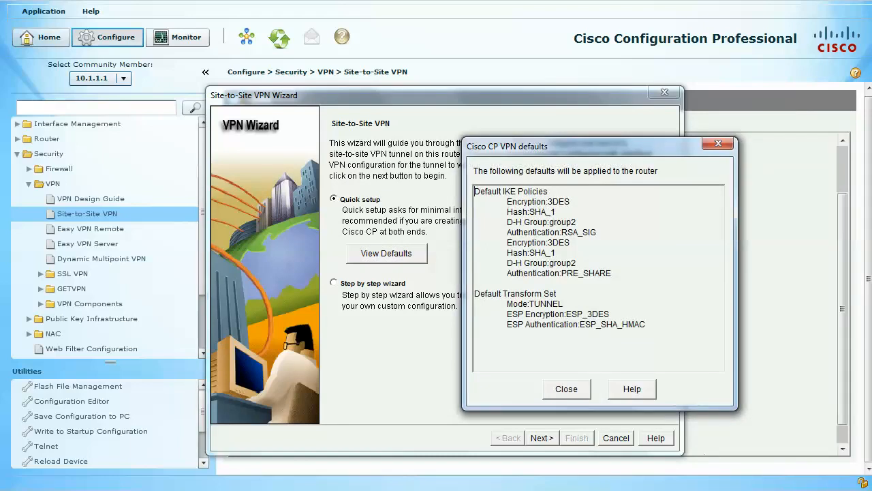
drag(463, 114, 449, 115)
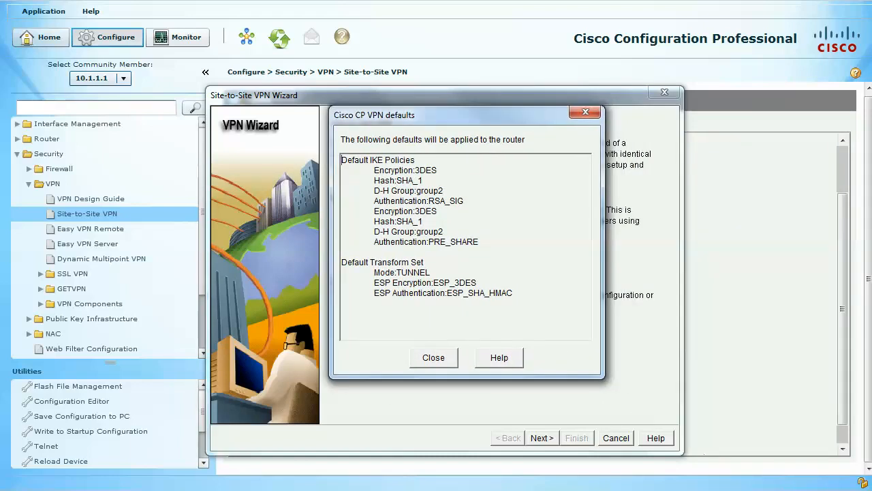
Examine the default IKE policies and their authentication types in the Quick setup defaults, and close the defaults.
drag(480, 243, 374, 171)
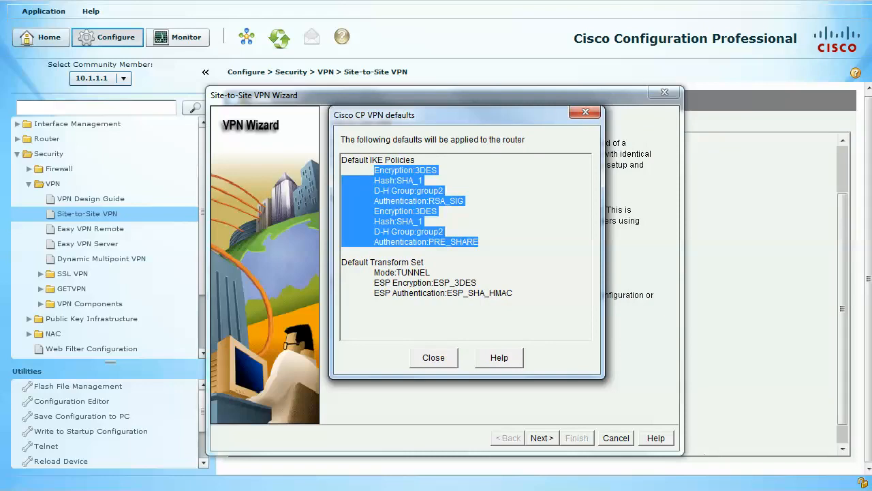
click(438, 211)
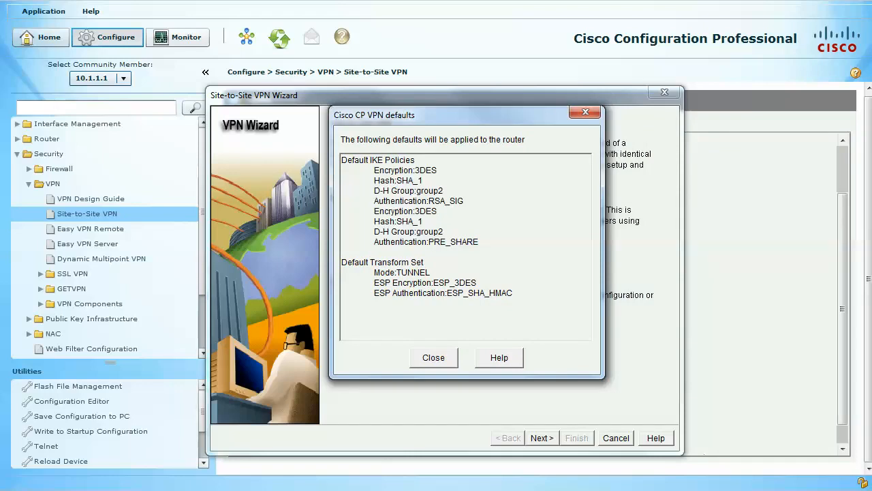
drag(480, 242, 374, 170)
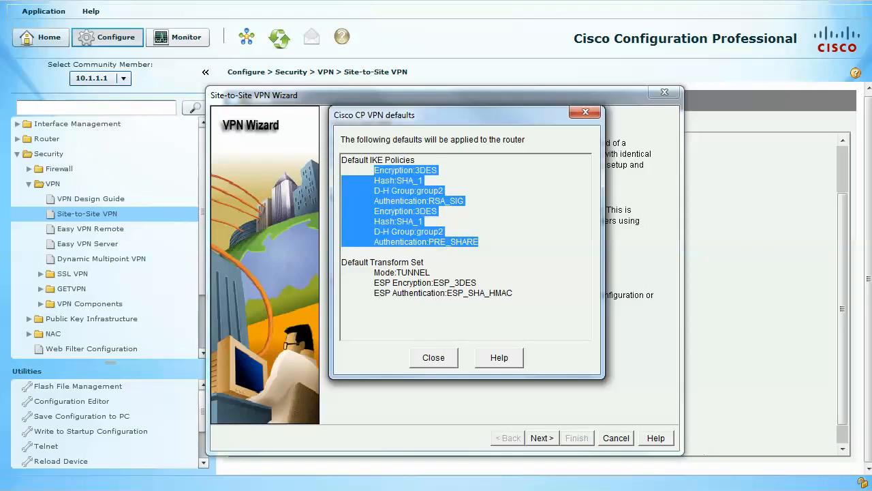
click(480, 242)
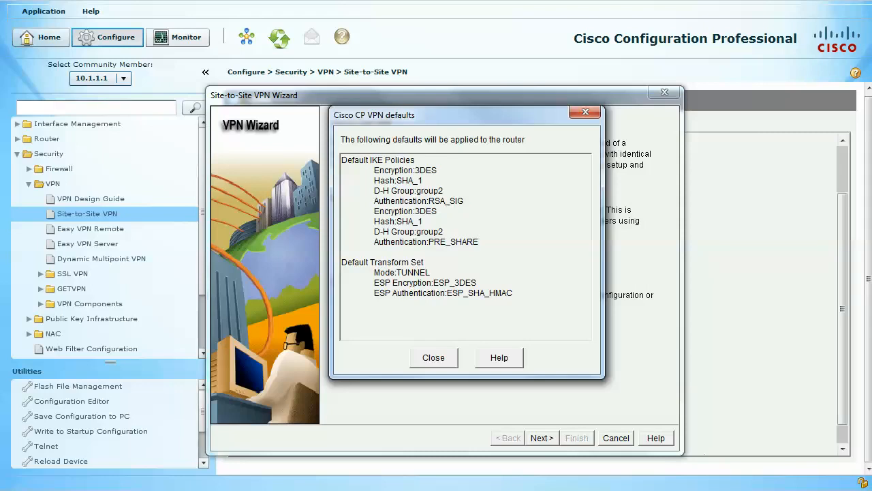
drag(463, 201, 374, 170)
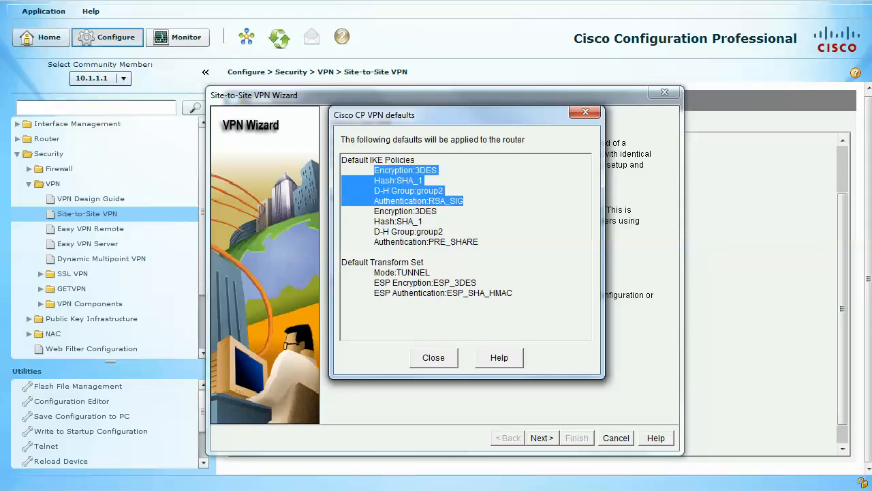
drag(479, 242, 374, 211)
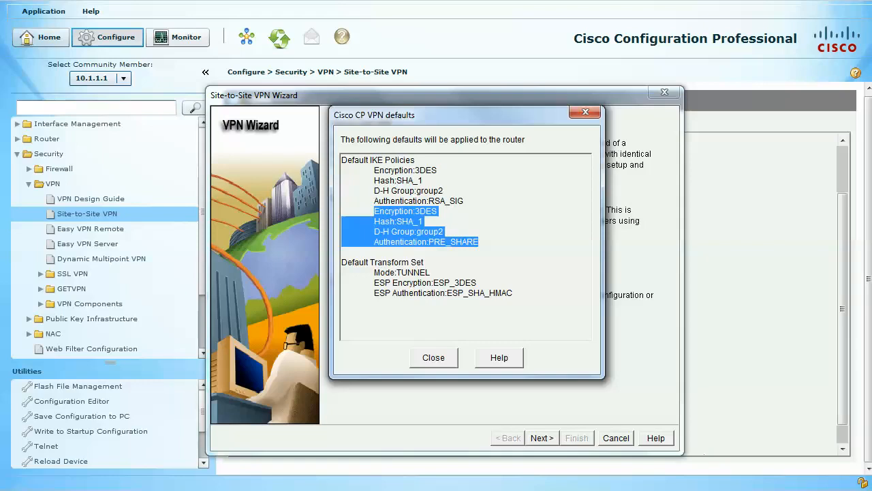
drag(464, 201, 429, 201)
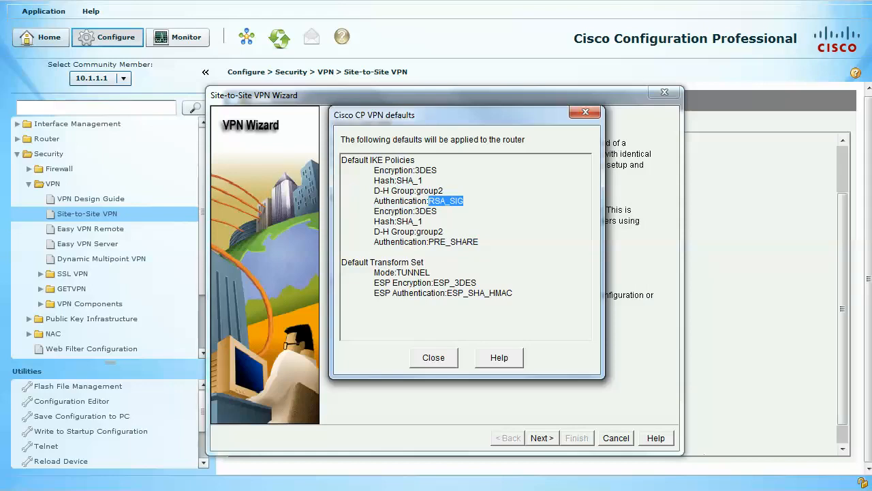
drag(480, 242, 428, 242)
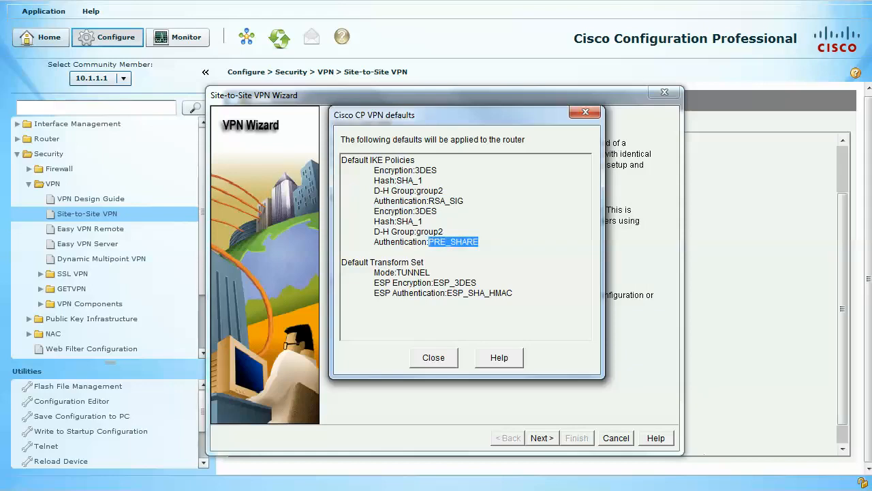
key(Tab)
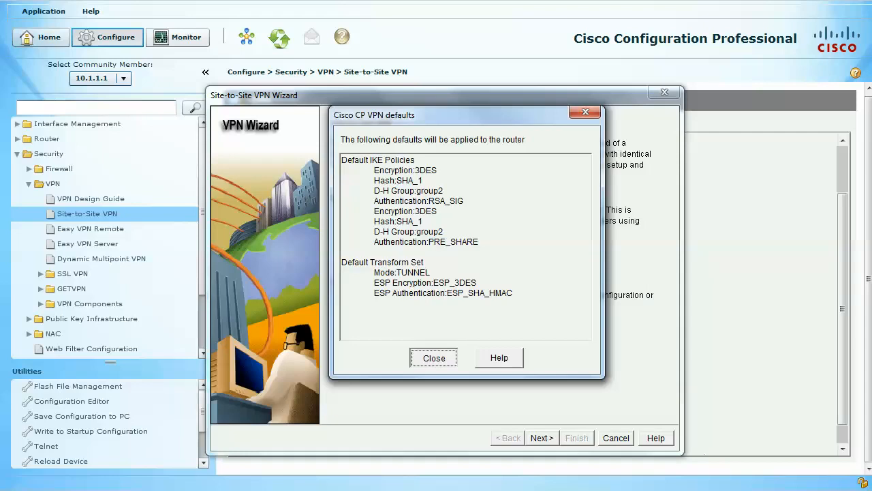
key(Return)
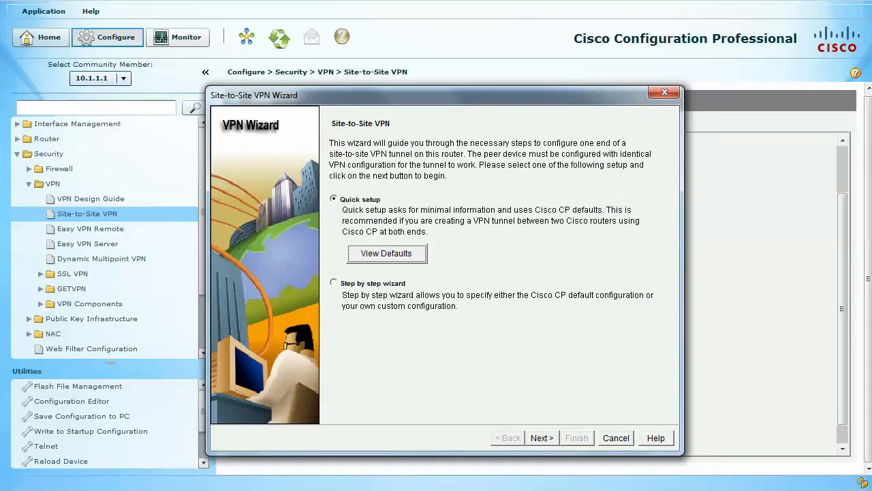
Proceed with Quick setup and choose FastEthernet0/1 as the interface for the VPN connection.
key(Tab)
key(Return)
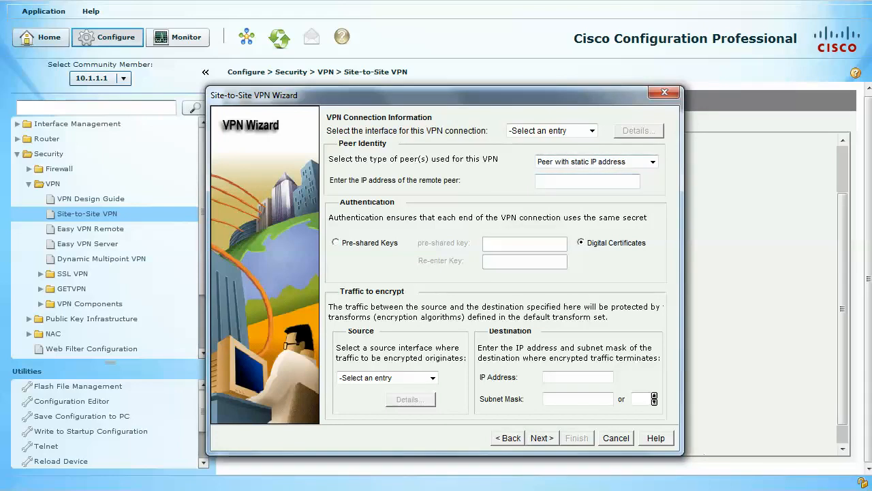
click(592, 131)
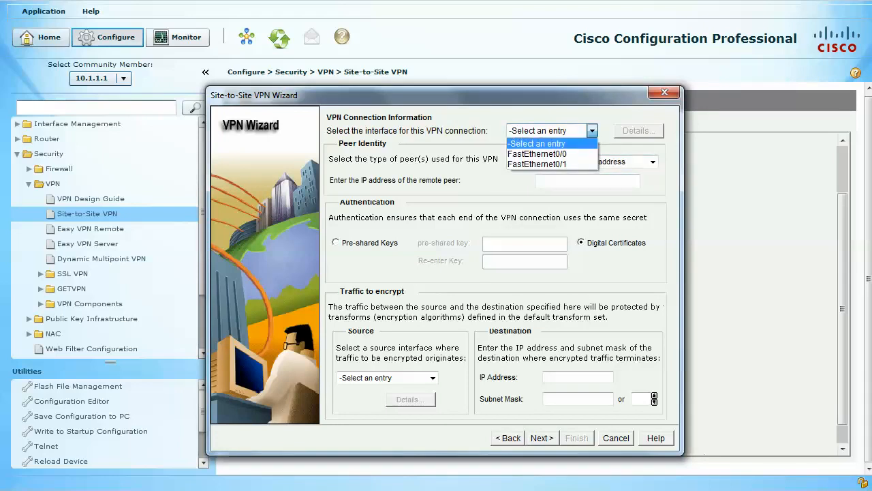
key(Return)
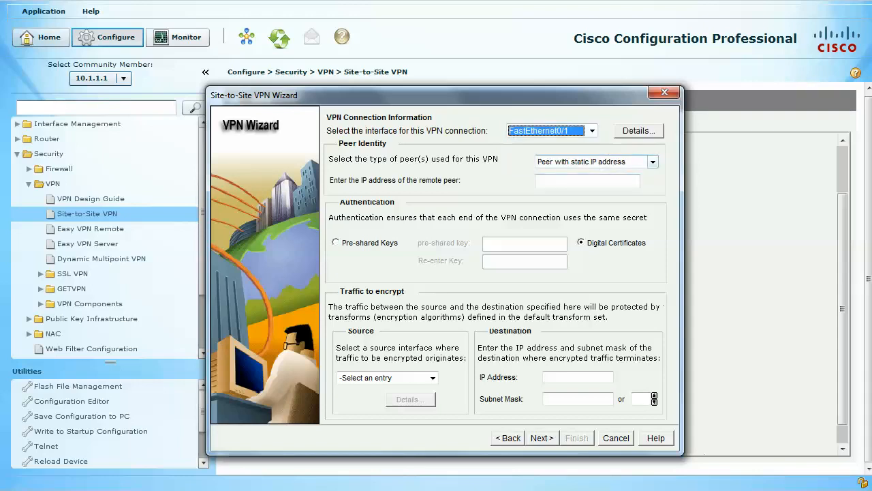
click(653, 163)
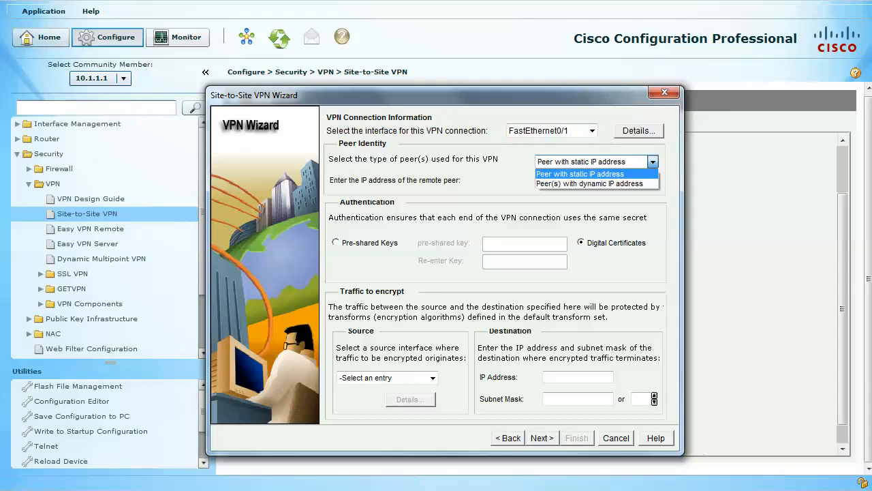
key(Down)
key(Return)
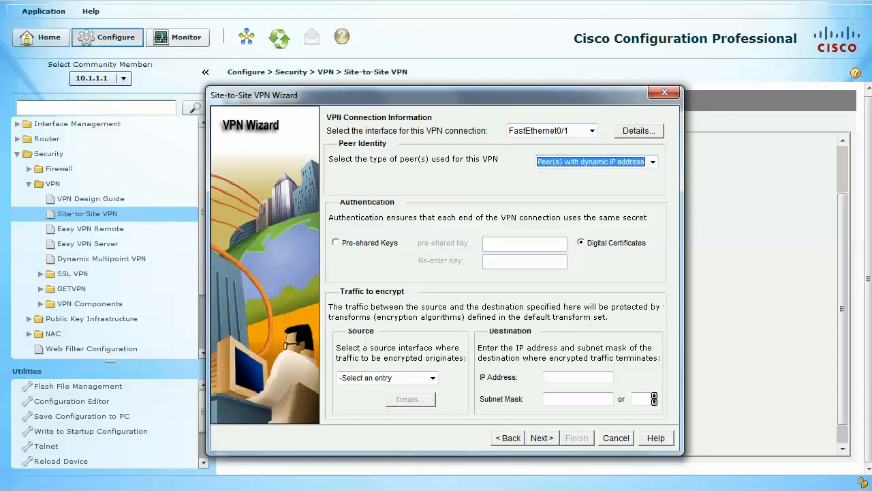
click(653, 162)
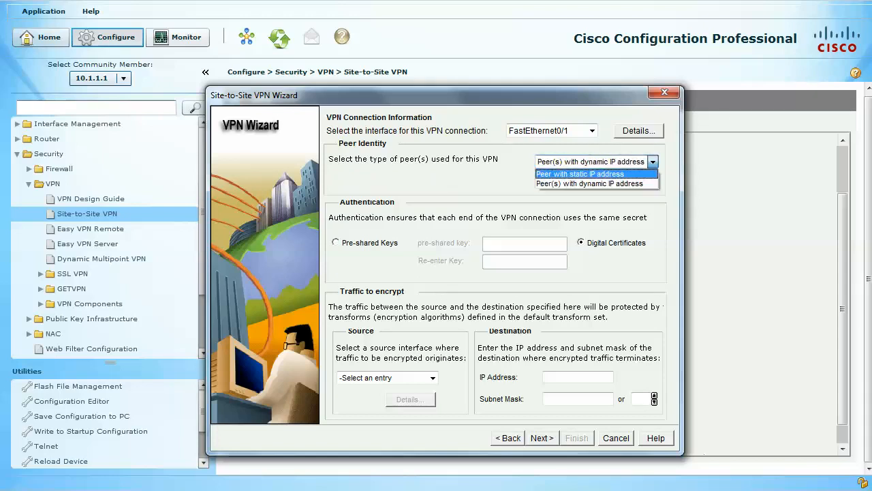
click(594, 173)
Set the remote peer's IP address to 210.1.1.10 and choose Pre-shared Keys as the authentication method.
click(587, 182)
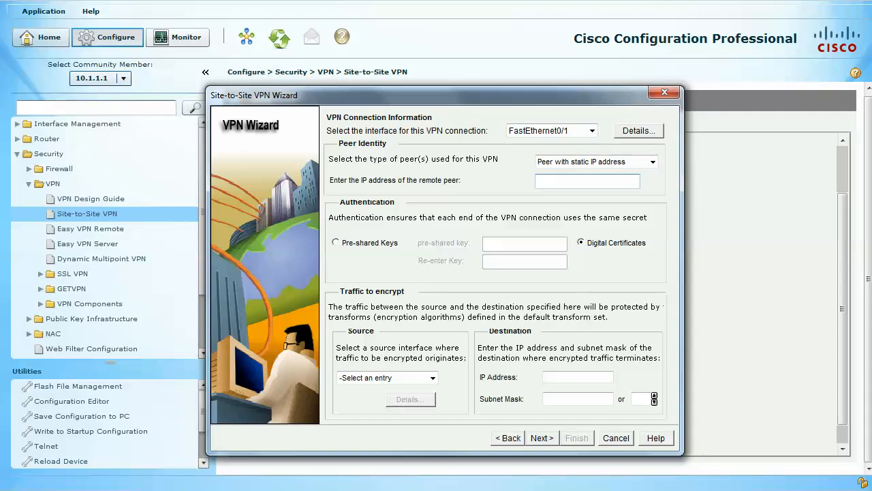
text(210.1.1.10)
click(336, 243)
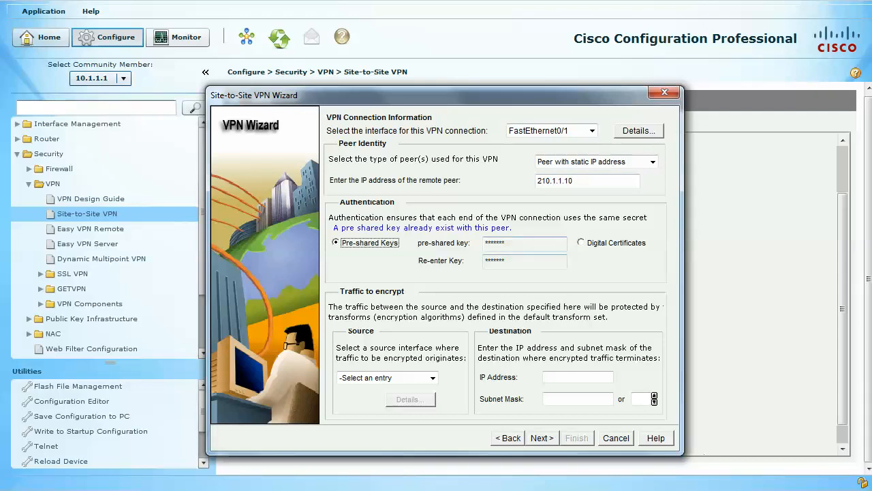
key(Tab)
key(Tab)
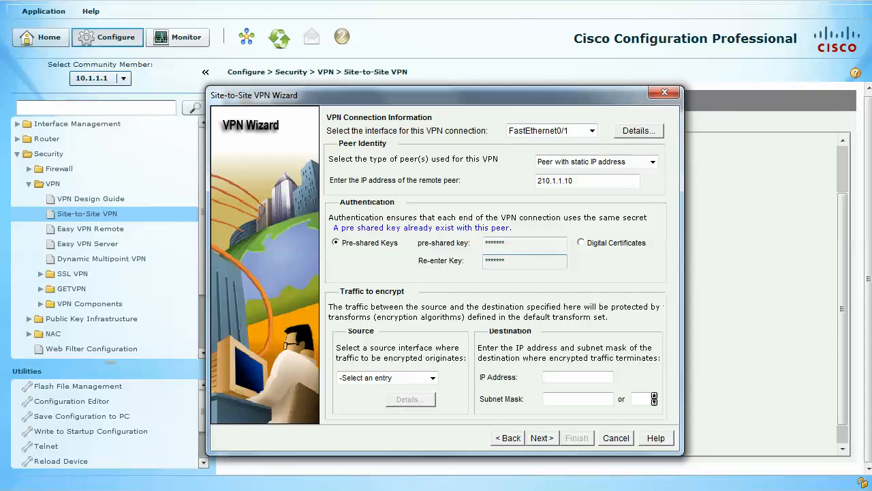
click(581, 242)
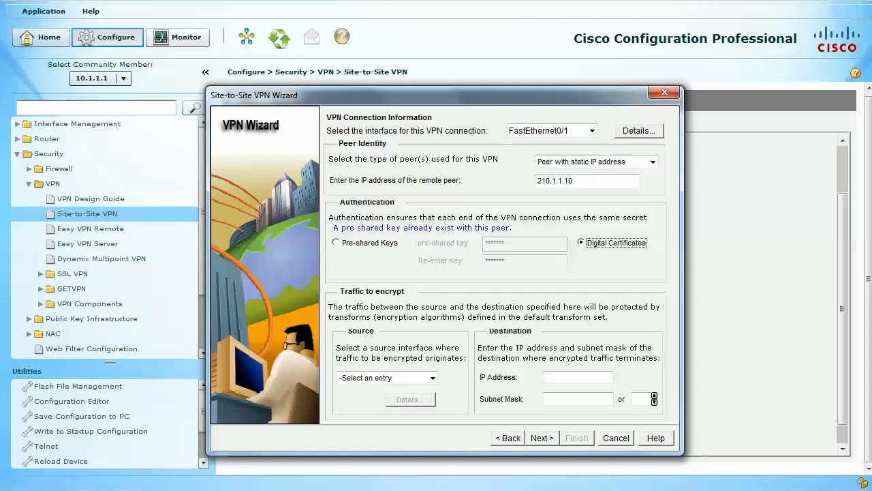
click(336, 243)
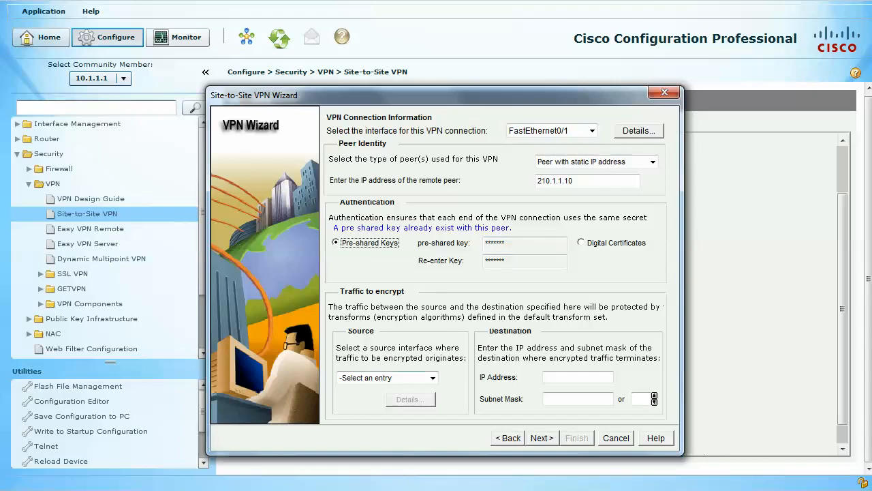
Define the traffic to encrypt with source FastEthernet0/0 and destination 172.168.0.0 using a 16-bit subnet mask, and proceed to the summary.
click(433, 378)
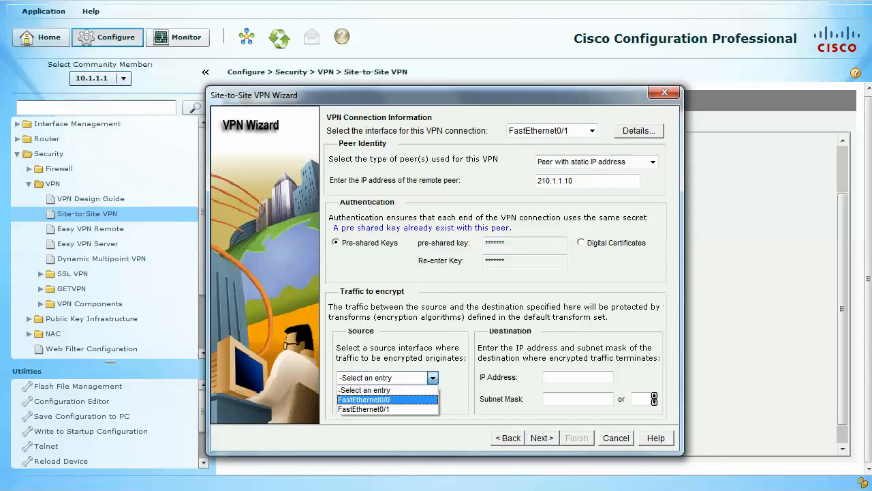
click(387, 399)
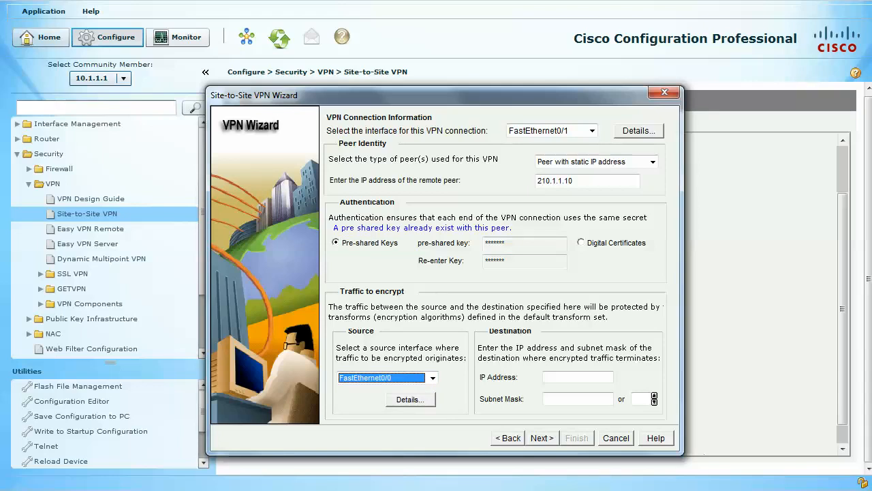
click(576, 377)
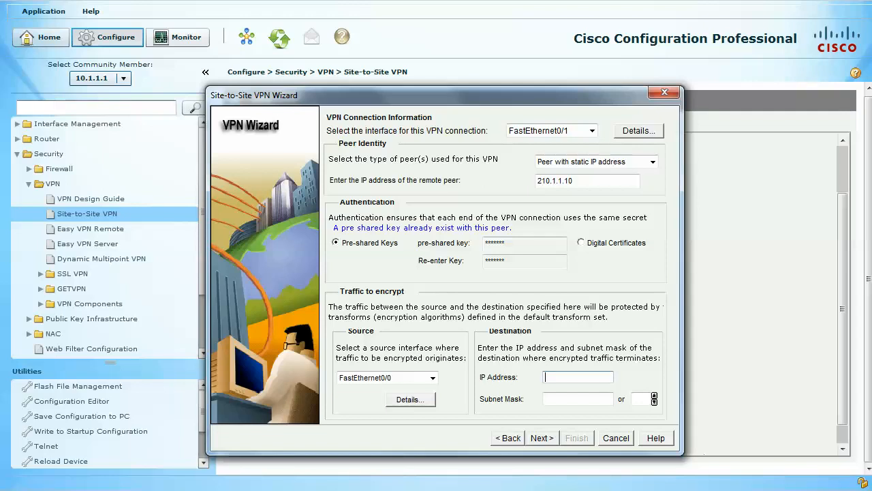
text(176.)
key(BackSpace)
key(BackSpace)
text(21.6)
key(BackSpace)
key(BackSpace)
key(BackSpace)
text(.168.0.0)
key(Tab)
text(16)
key(Tab)
key(Tab)
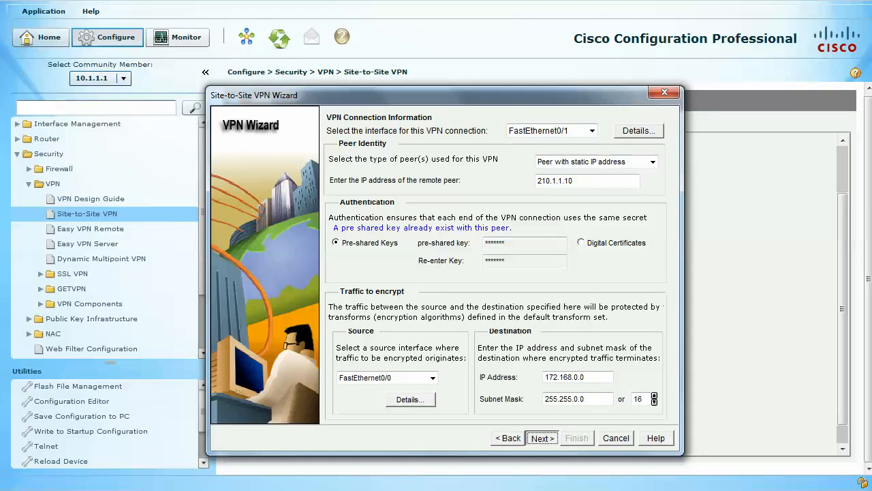
key(Return)
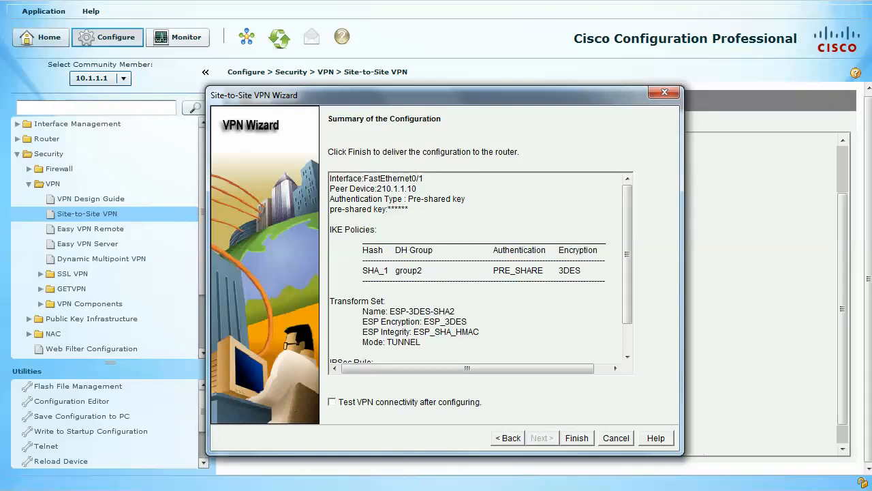
Review the summary's pre-shared key, IKE policies, transform set and IPSec rule, and finish the wizard with VPN connectivity testing enabled.
drag(408, 208, 330, 208)
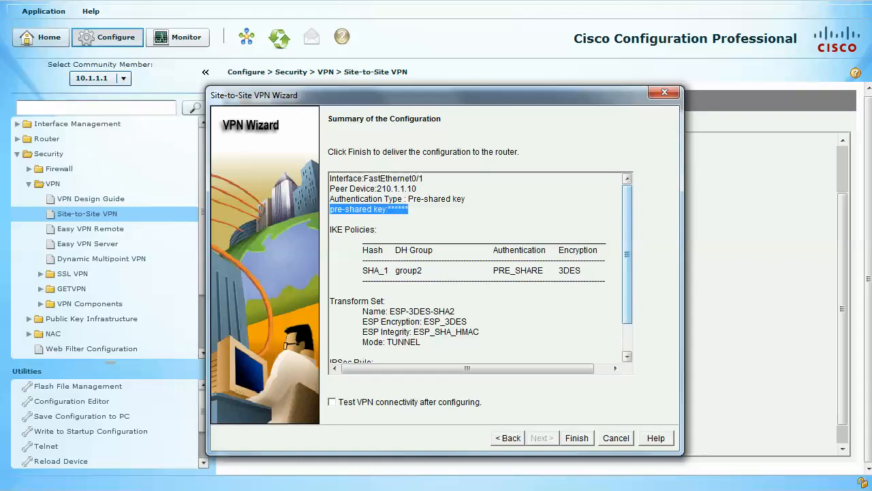
drag(381, 230, 330, 229)
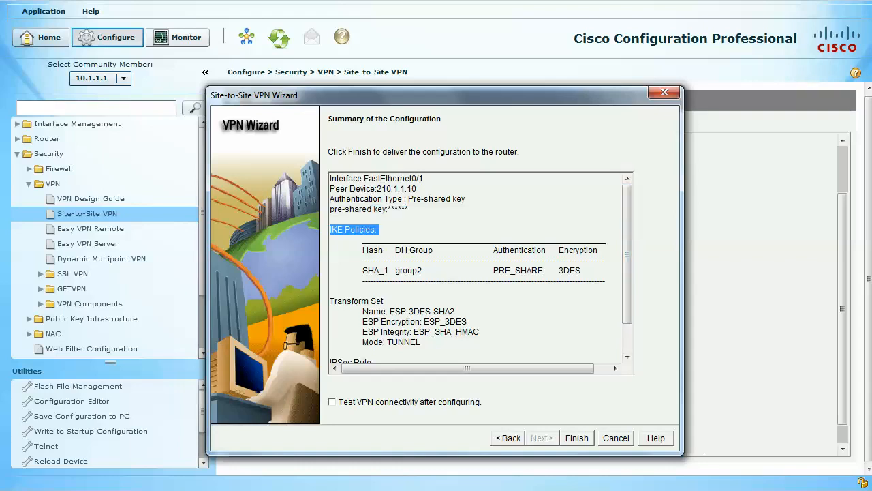
drag(386, 300, 330, 301)
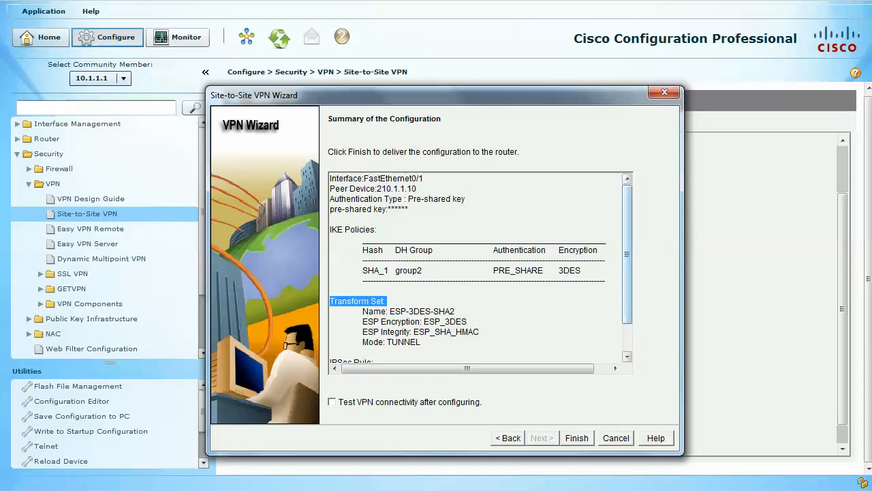
drag(627, 262, 627, 281)
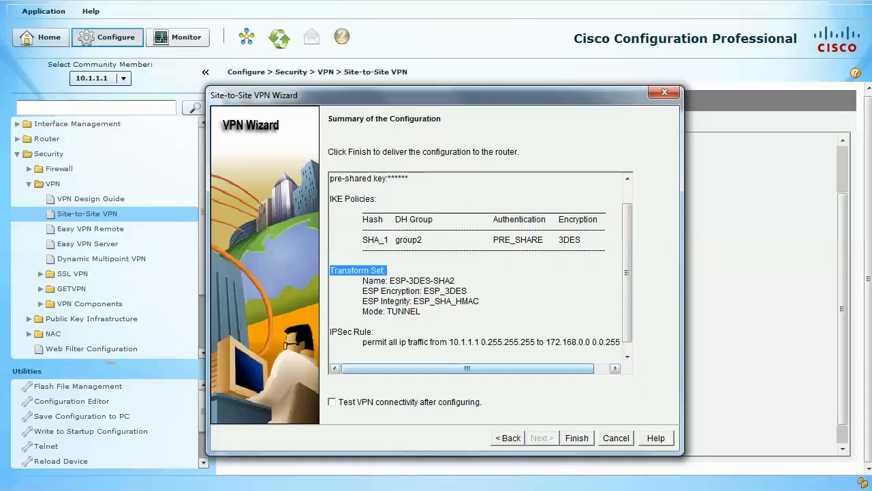
mouse_move(467, 368)
mouse_down()
mouse_move(478, 368)
mouse_move(467, 368)
mouse_up()
click(332, 402)
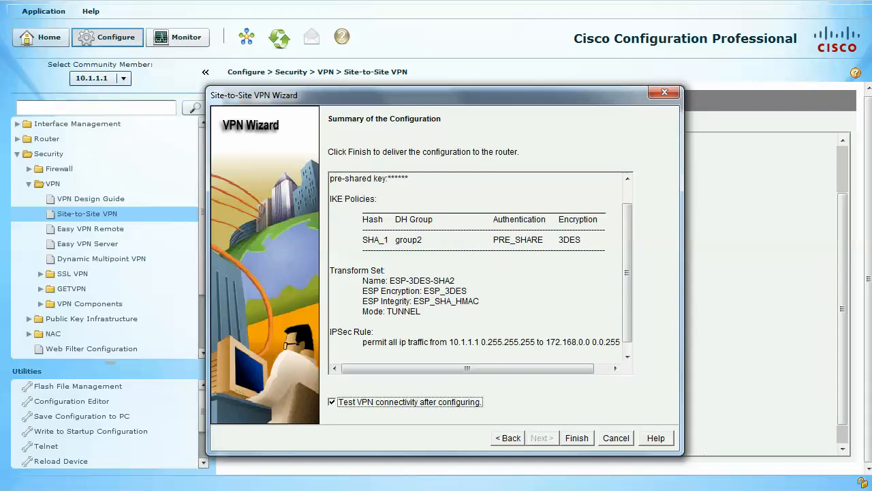
click(578, 438)
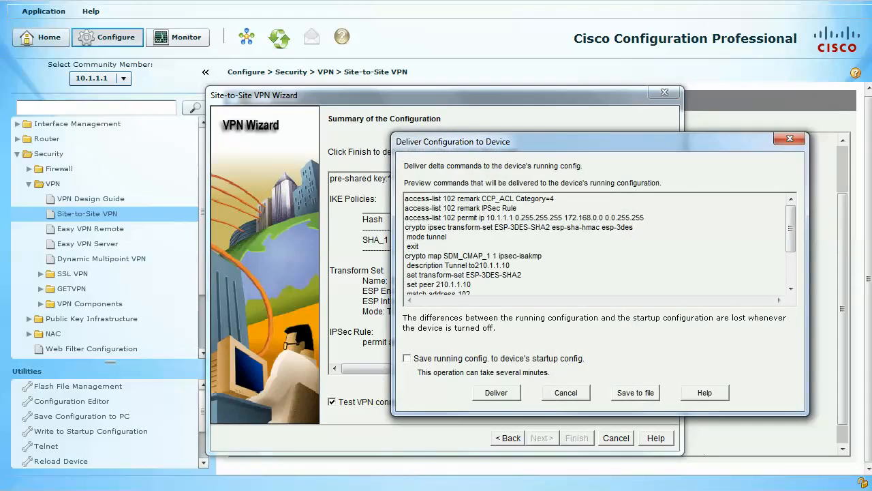
Review the commands previewed for delivery, deliver them to the device's running configuration, and acknowledge the delivery status.
drag(579, 141, 411, 122)
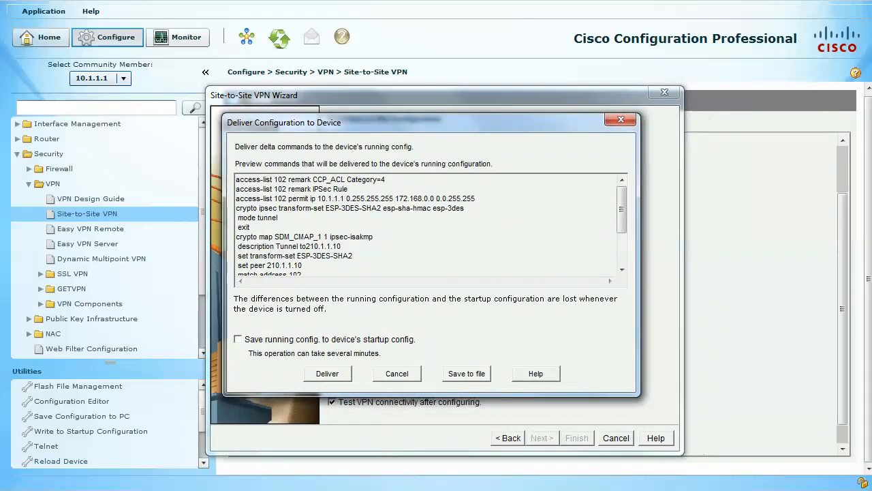
scroll(621, 225, down, 2)
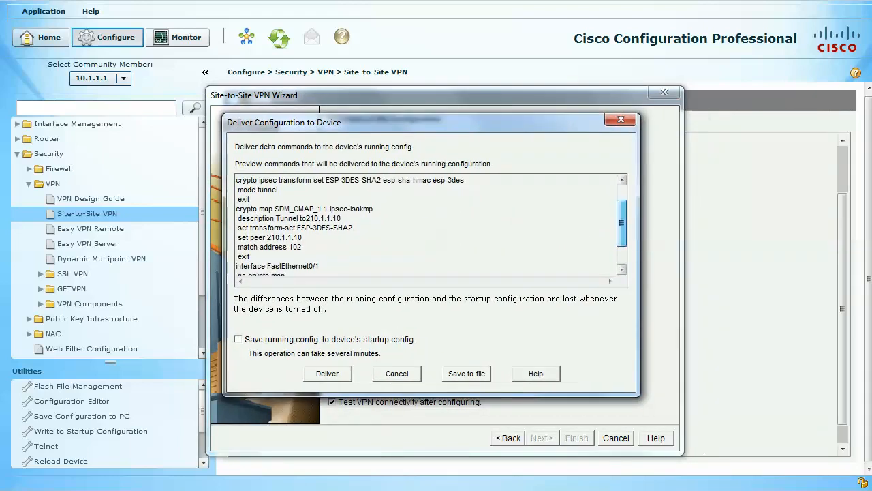
scroll(621, 232, up, 3)
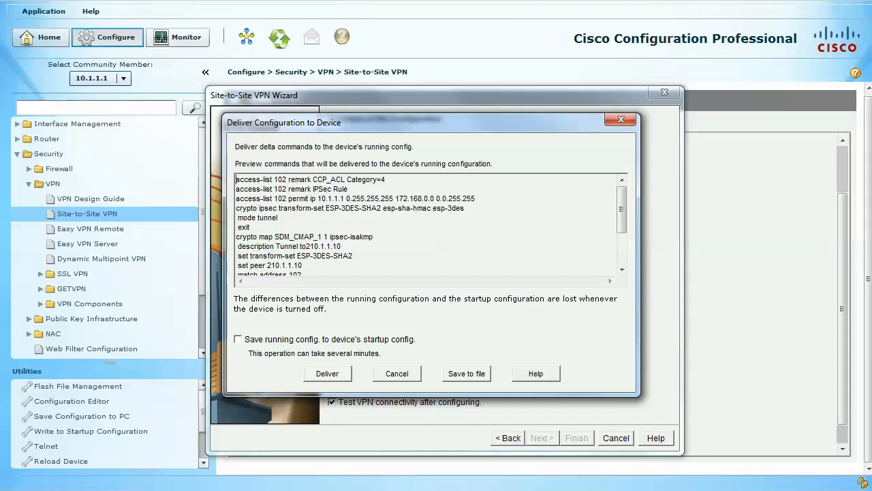
click(328, 374)
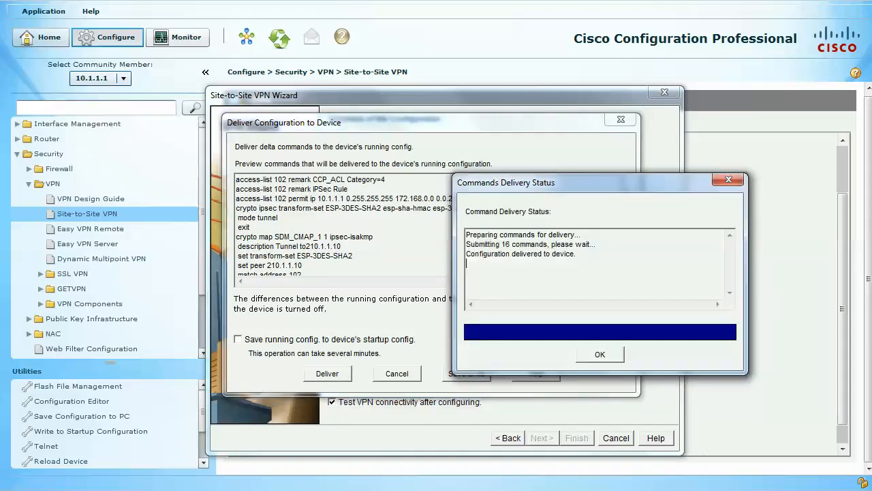
drag(600, 183, 393, 126)
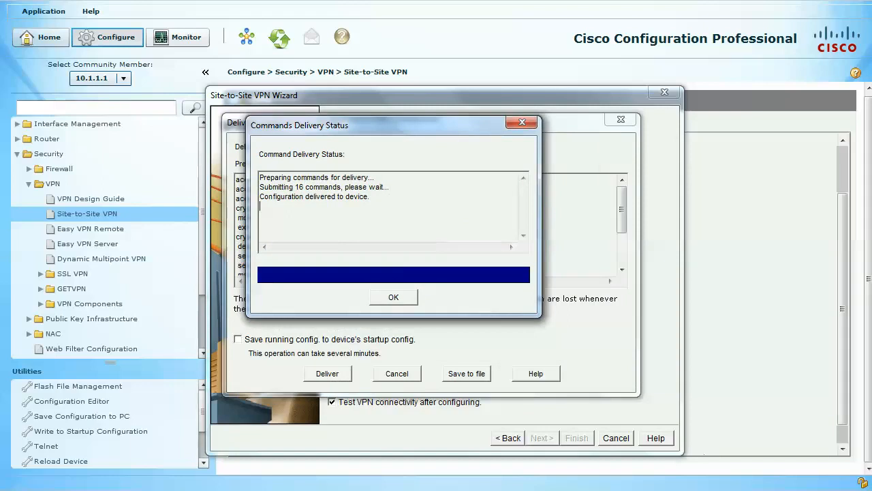
click(393, 298)
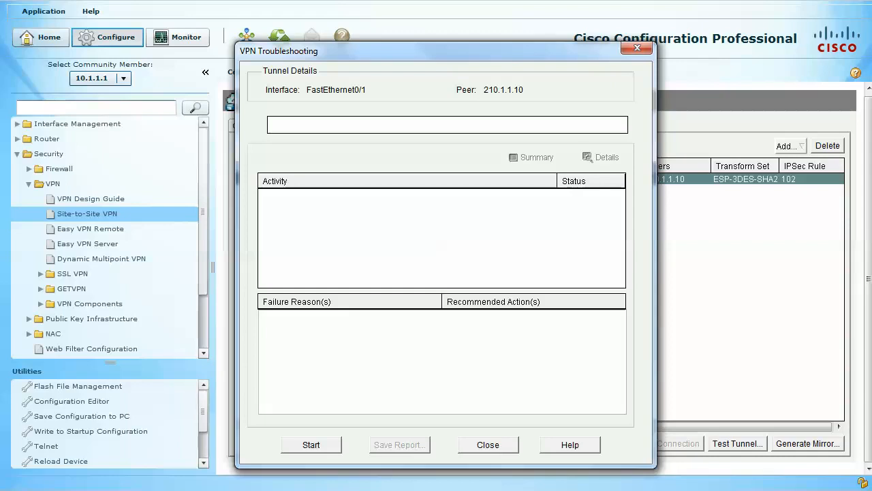
Start VPN troubleshooting for the FastEthernet0/1 tunnel and agree to enable router debugs and generate tunnel traffic.
click(312, 445)
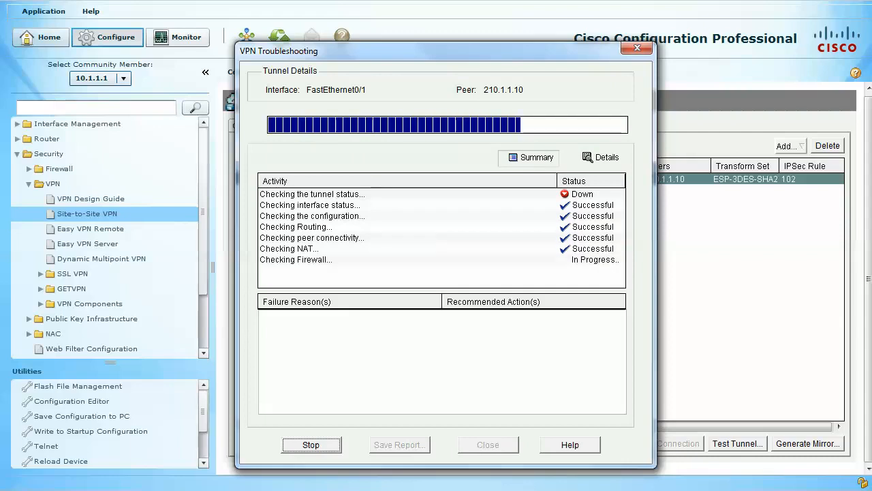
drag(545, 207, 394, 312)
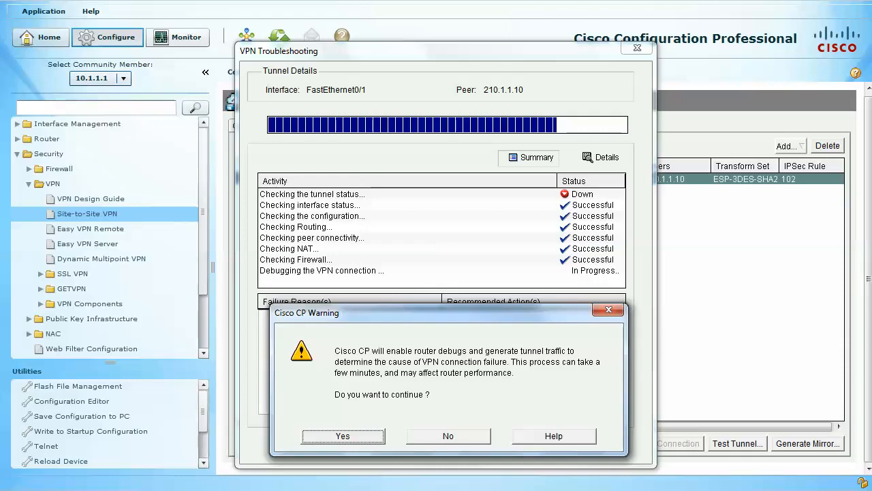
drag(436, 313, 416, 160)
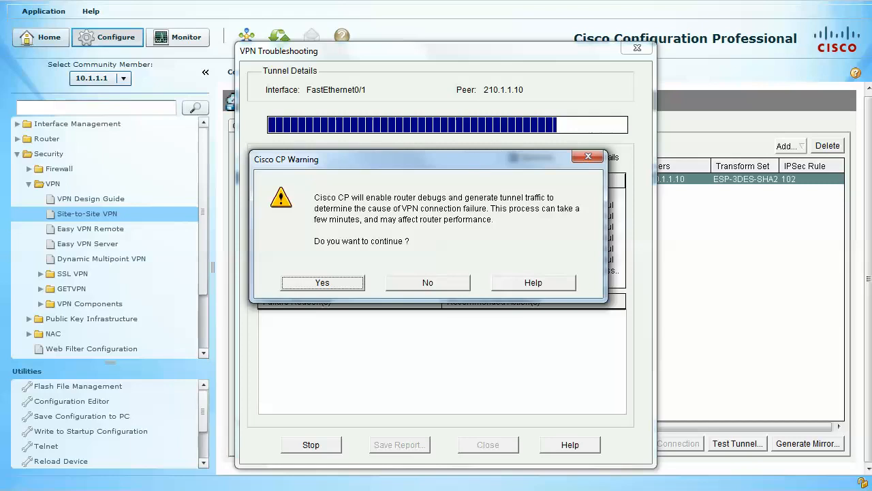
key(Return)
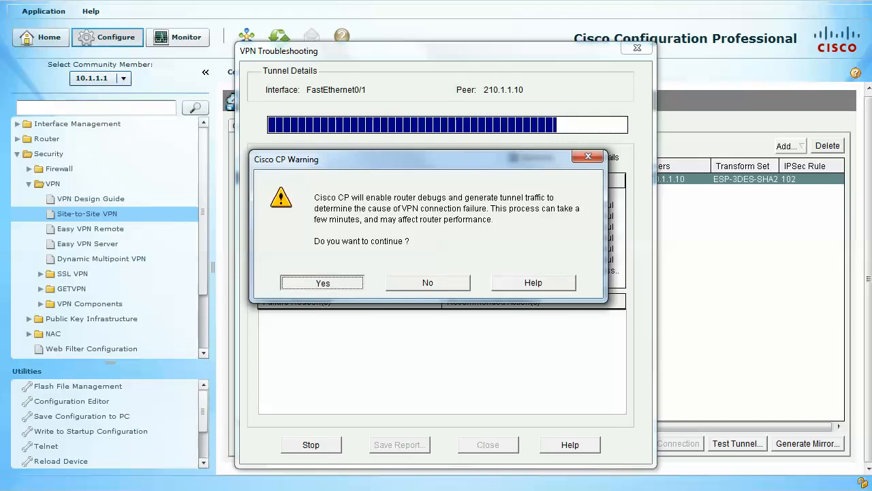
Have Cisco CP generate VPN traffic to destination host 172.168.1.1, continue the troubleshooting, and acknowledge its result.
drag(579, 87, 422, 63)
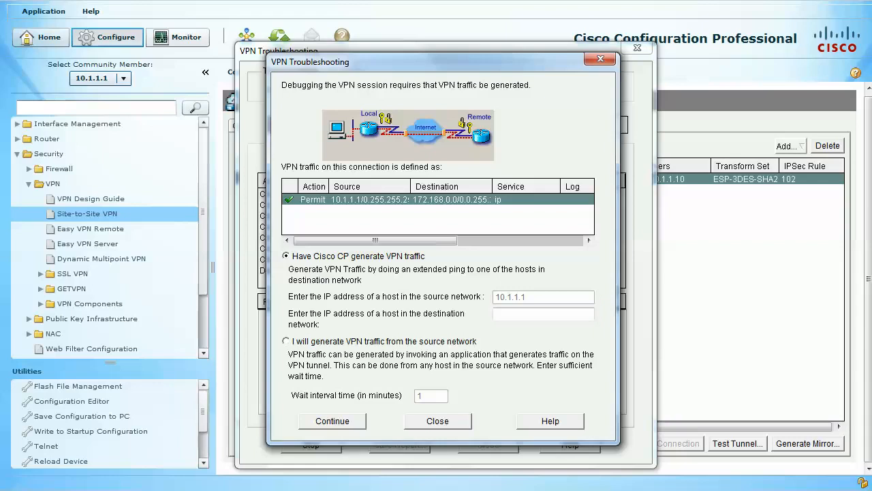
drag(411, 186, 424, 186)
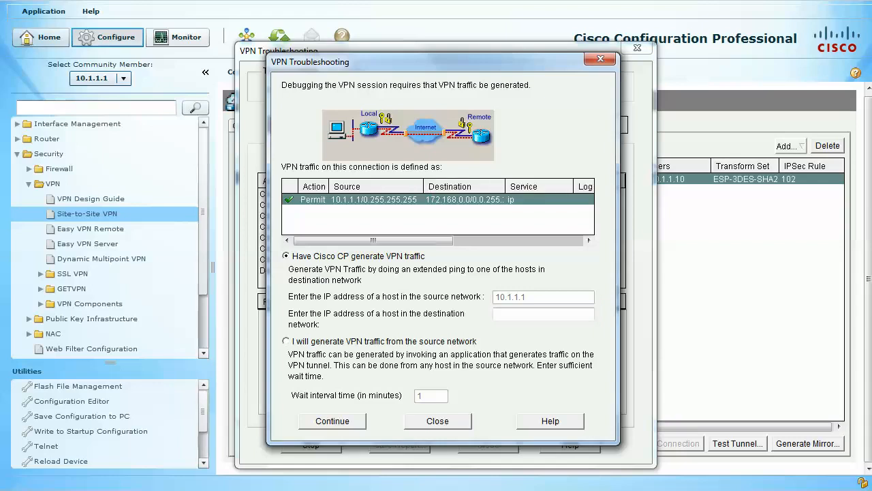
drag(505, 186, 532, 186)
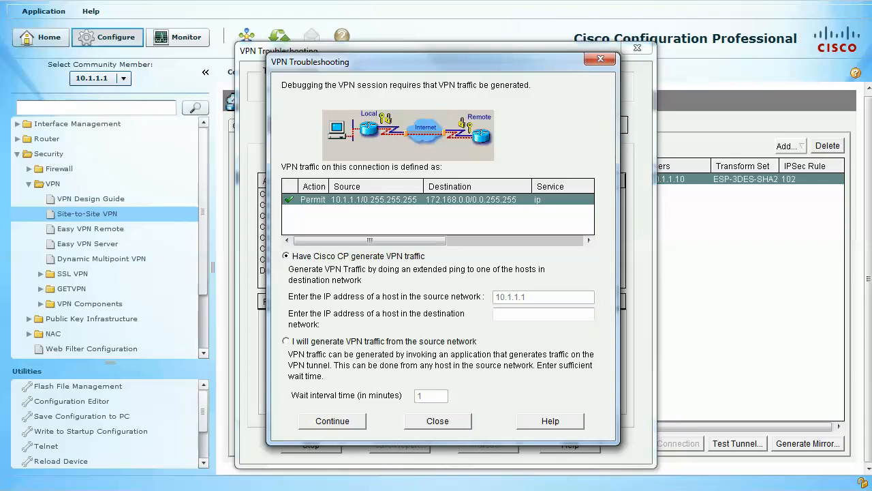
click(544, 314)
text(172.168.1.1)
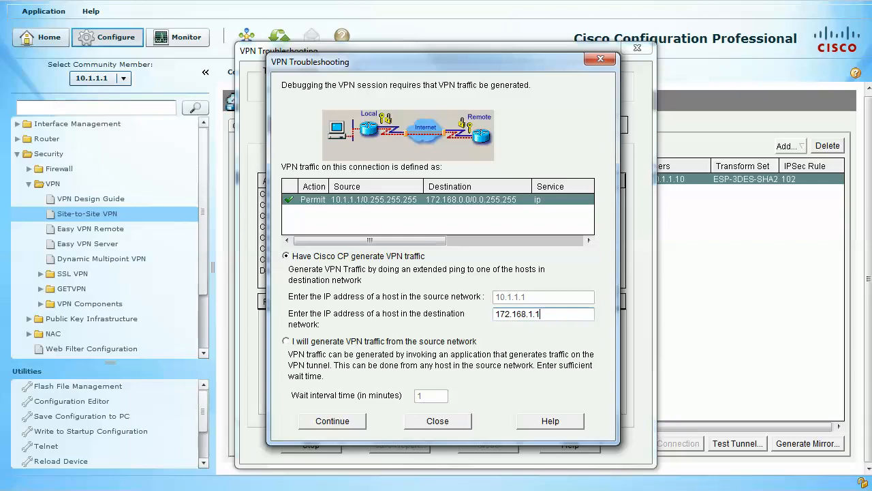
click(333, 422)
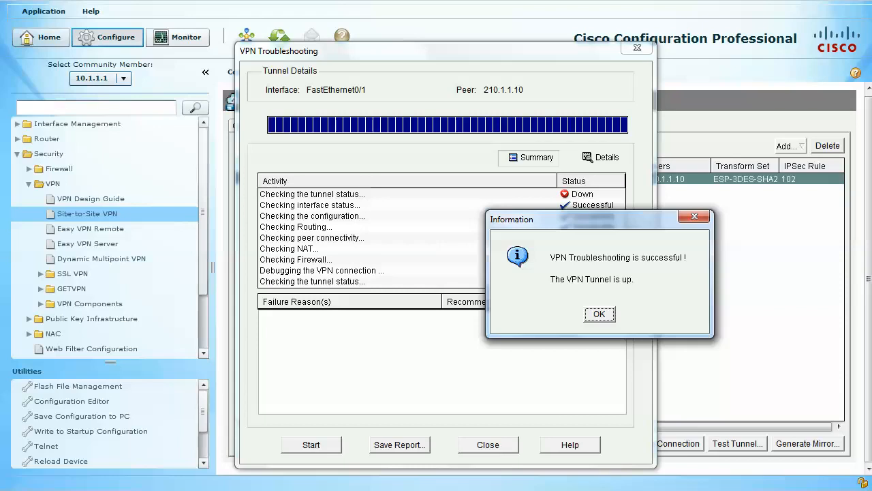
key(Return)
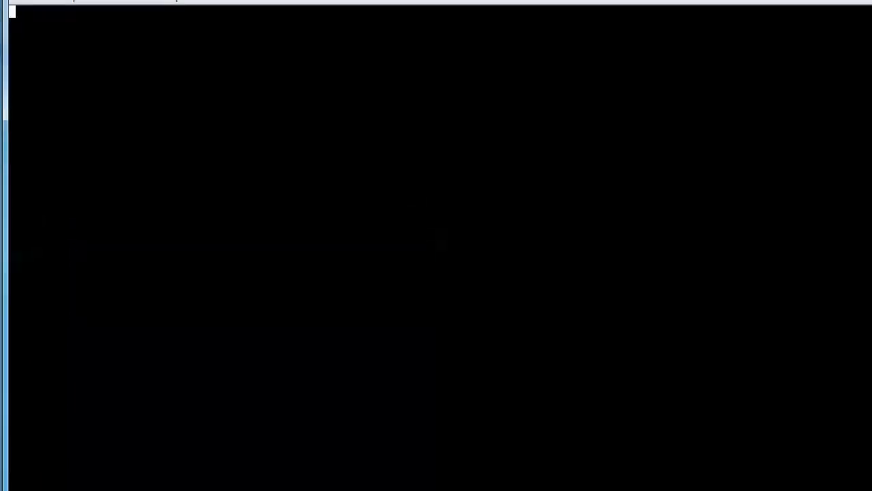
Switch to the router console in Tera Term and display the configuration with show config.
key(Return)
key(Return)
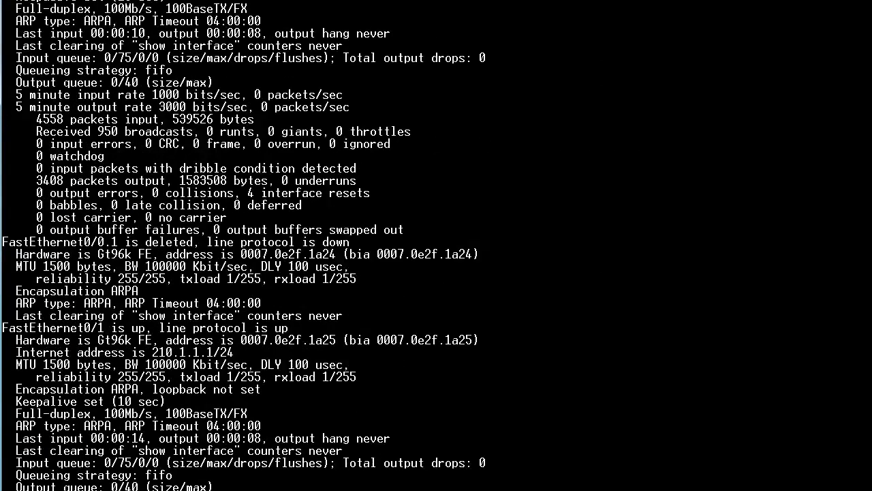
key(Return)
key(Return)
key(Return)
key(Return)
key(Return)
key(Return)
key(Return)
key(Return)
key(Return)
key(Return)
key(Return)
key(Return)
key(Return)
key(Return)
key(Return)
key(Return)
key(Return)
key(Return)
key(Return)
key(Return)
text(show config)
key(Return)
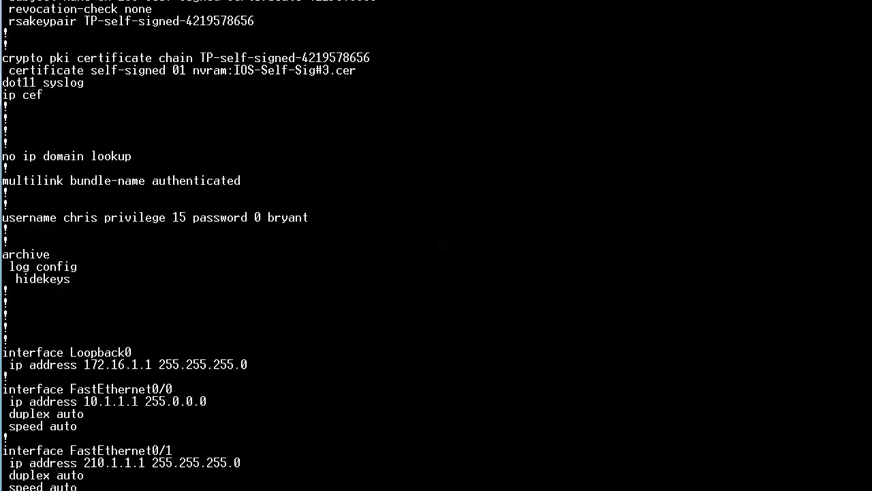
key(Return)
key(Return)
key(Return)
key(Return)
key(Return)
key(Return)
key(Return)
key(Return)
key(Return)
key(Return)
key(Return)
key(Return)
key(Return)
key(Return)
key(Return)
key(Return)
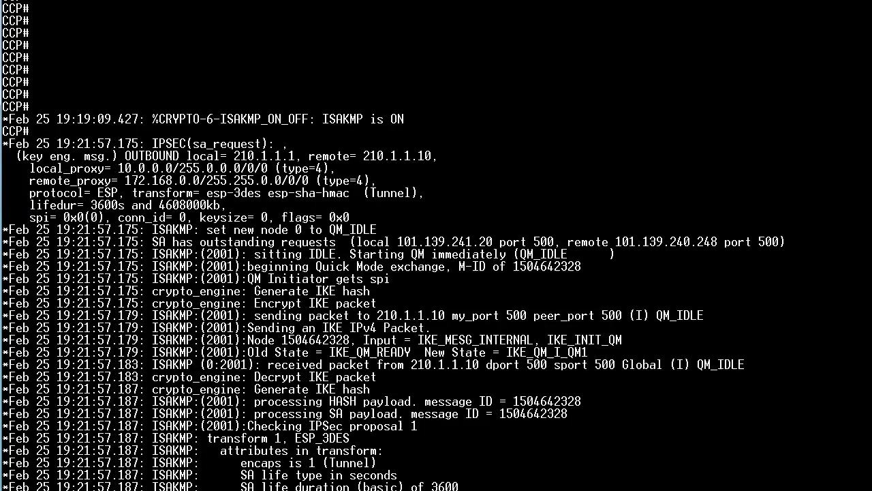
Examine the console's ISAKMP and IPSec debug messages, including the proxies, Quick Mode exchange and security association creation.
scroll(437, 245, down, 2)
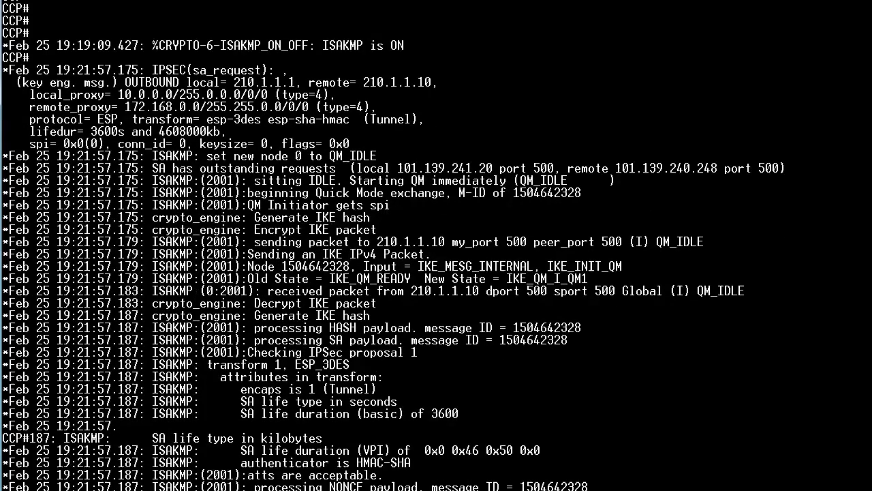
drag(133, 119, 206, 132)
click(207, 132)
drag(30, 94, 315, 107)
click(315, 107)
drag(575, 181, 254, 181)
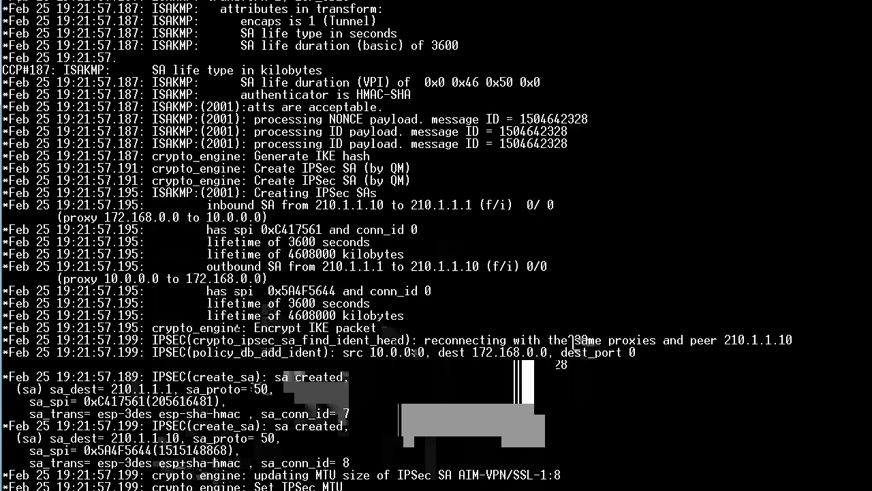
scroll(574, 342, down, 5)
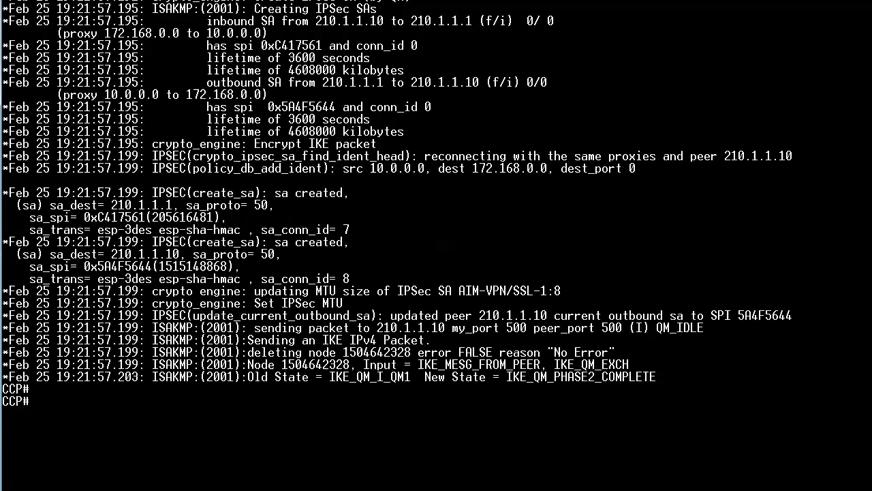
scroll(398, 222, up, 1)
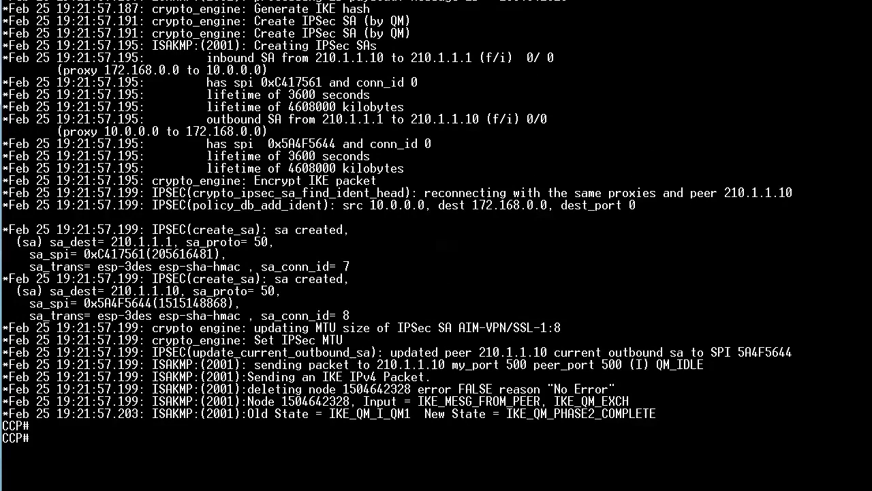
drag(255, 229, 193, 230)
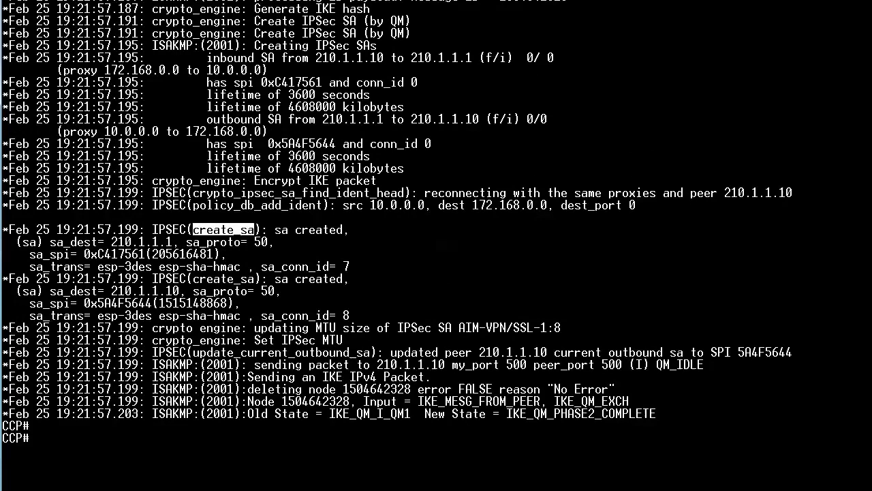
drag(275, 266, 261, 267)
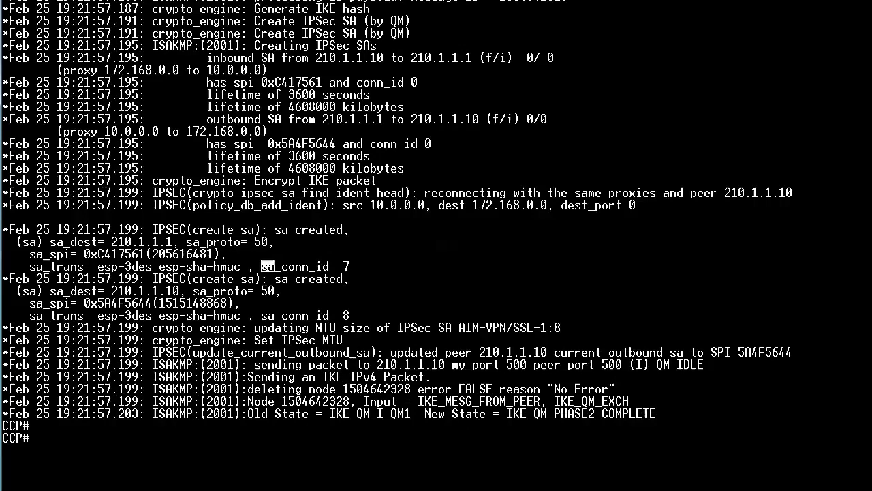
scroll(436, 245, up, 8)
scroll(436, 245, up, 6)
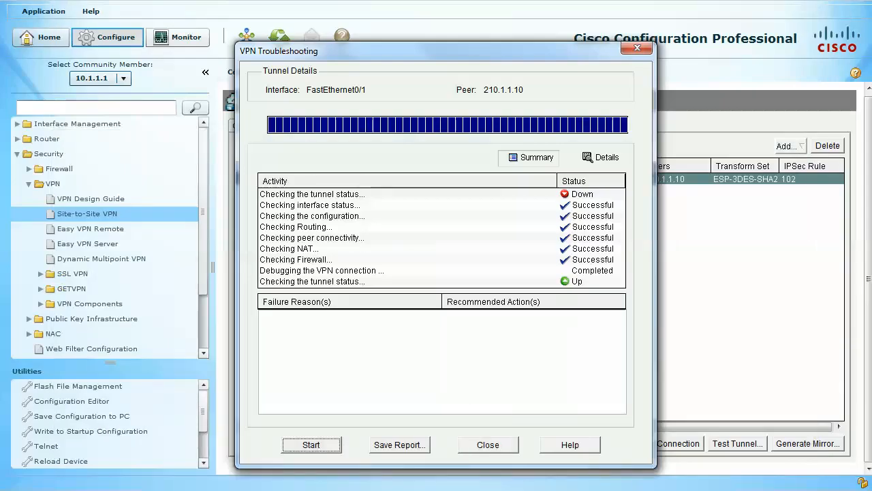
Return to Cisco Configuration Professional and save the troubleshooting report to the Desktop as VPNTroubleshootingReport.
drag(437, 51, 420, 53)
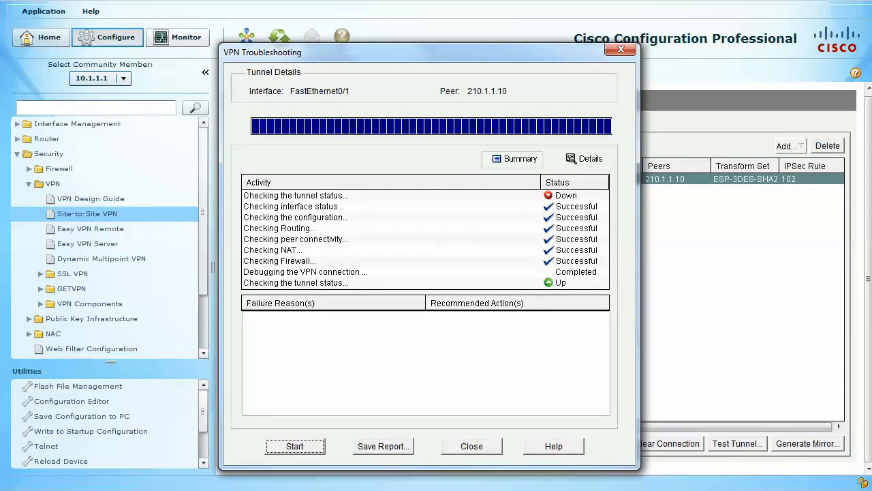
click(391, 196)
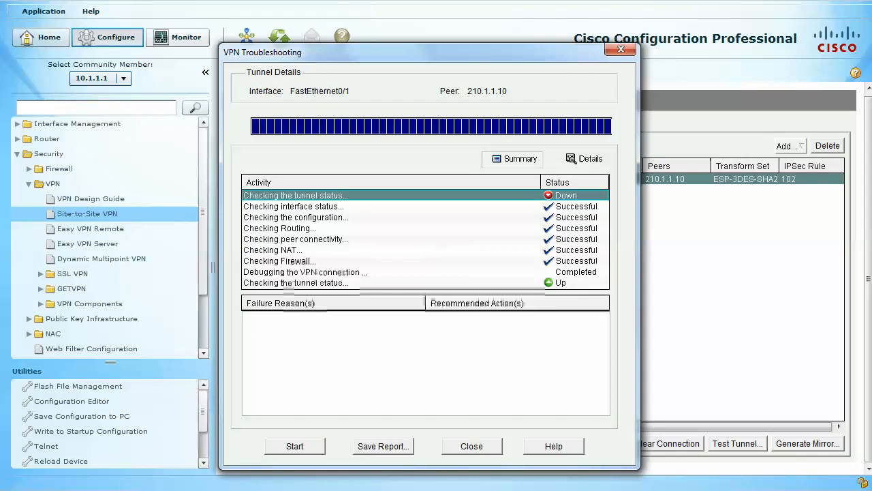
click(383, 446)
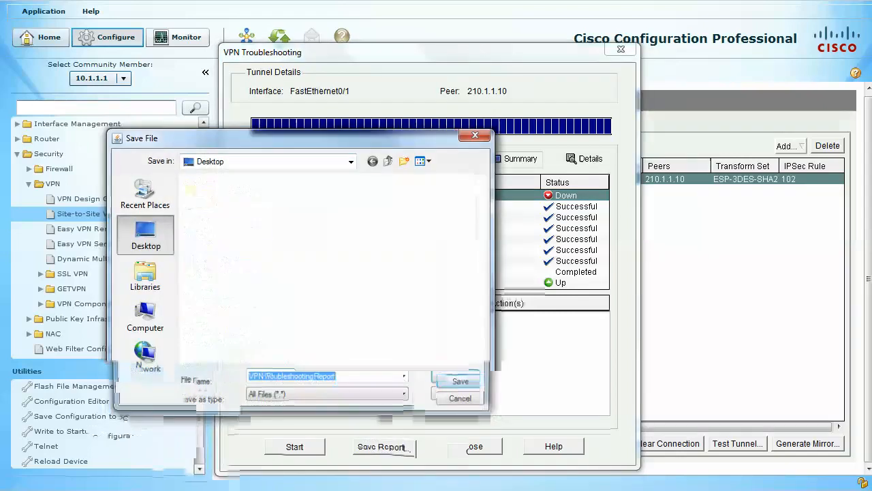
click(340, 378)
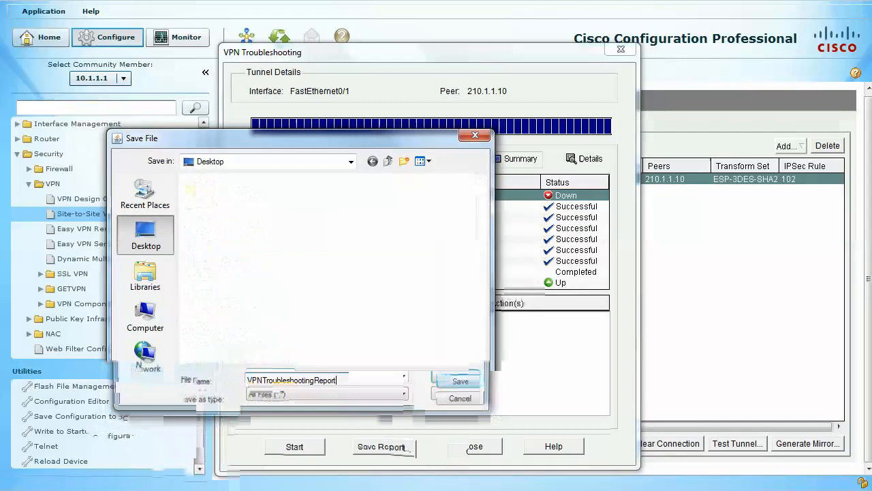
key(Return)
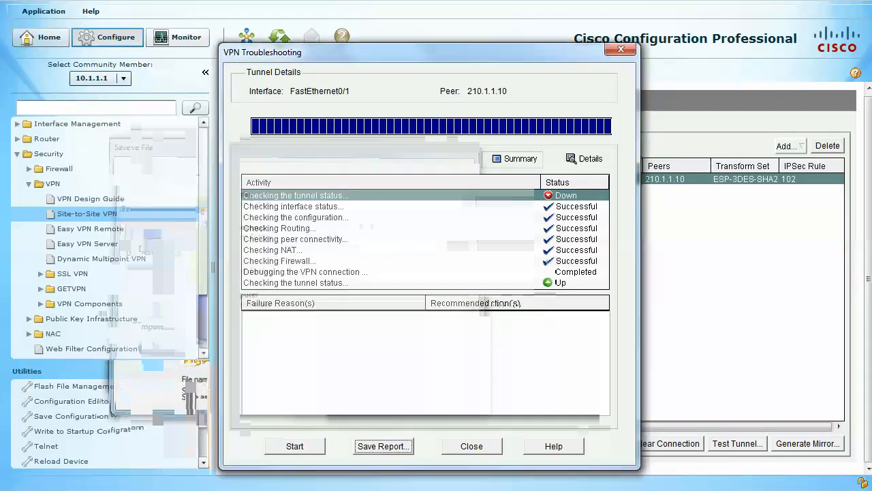
Show the detailed troubleshooting results and examine the interface, IPSec configuration, routing and peer connectivity checks.
click(585, 158)
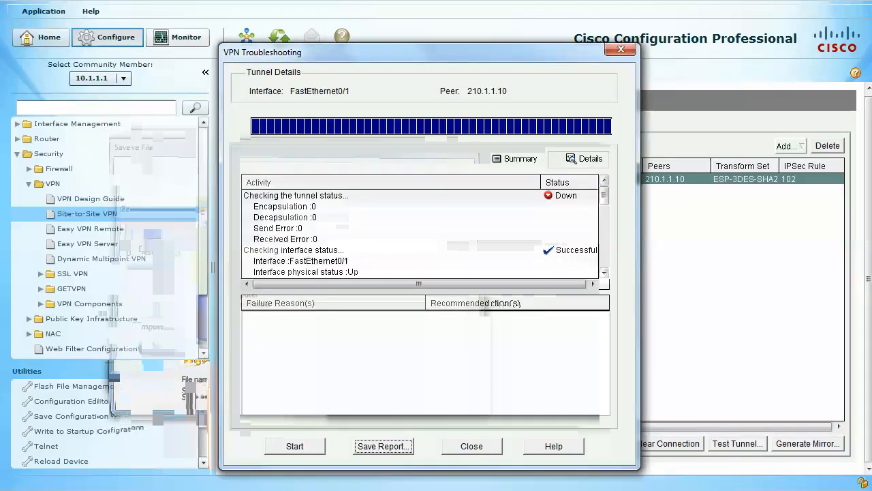
drag(605, 195, 604, 203)
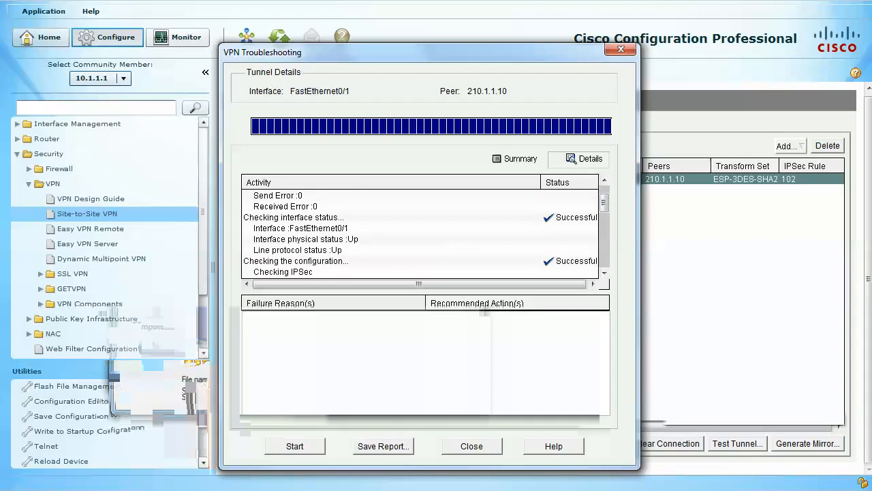
drag(605, 202, 605, 213)
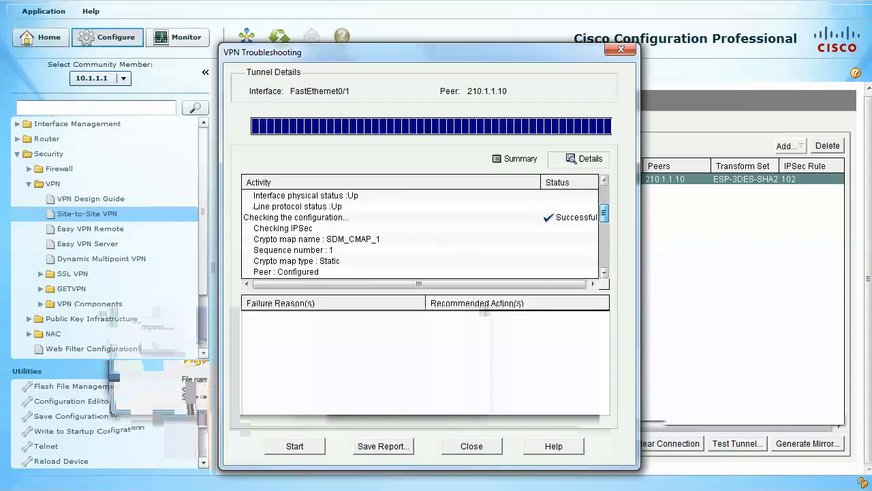
drag(605, 213, 605, 222)
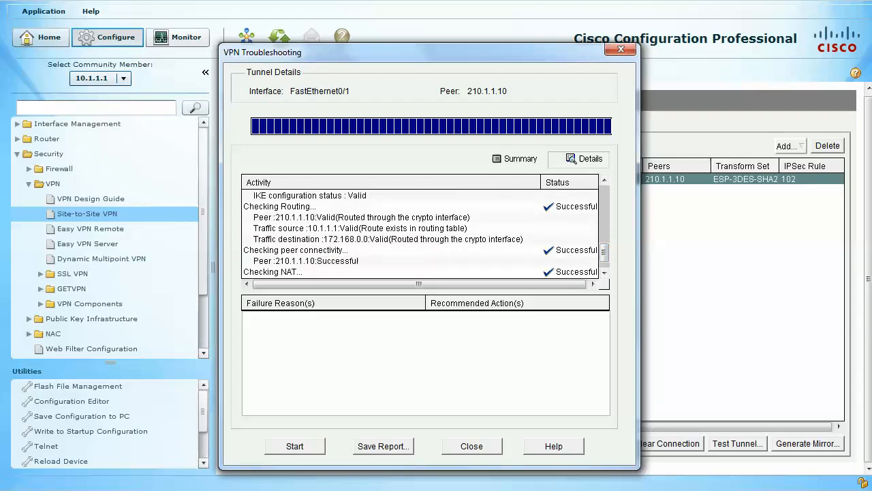
Examine the remaining routing, peer connectivity, NAT and firewall checks, and close the VPN troubleshooting results.
click(389, 239)
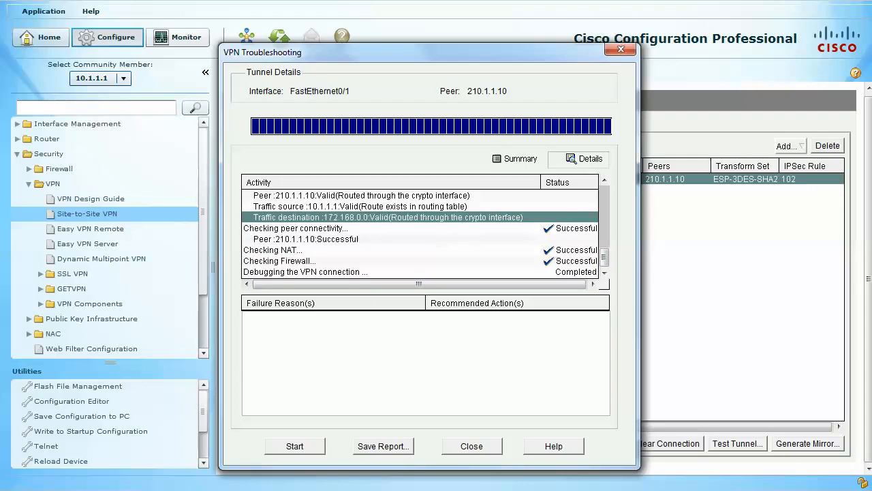
click(471, 447)
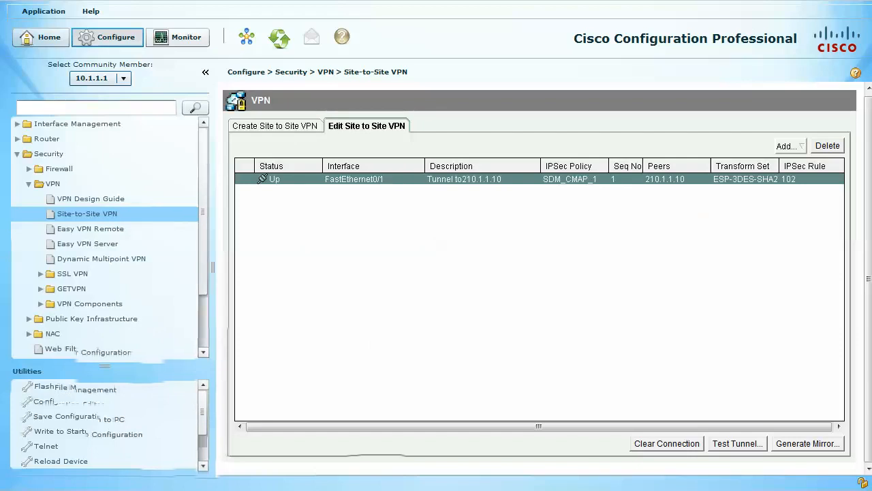
Generate the mirror configuration for peer device 210.1.1.10, read its ISAKMP policy, transform set, access list and crypto map, and close it.
click(808, 444)
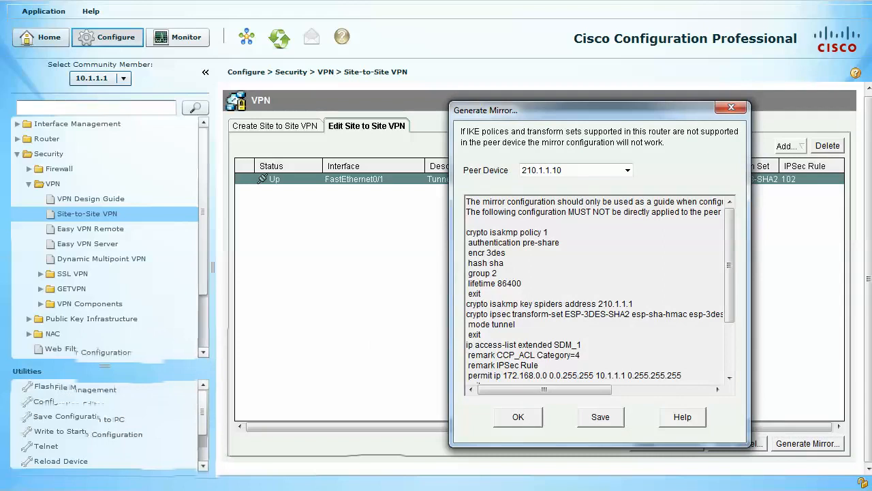
drag(580, 109, 507, 90)
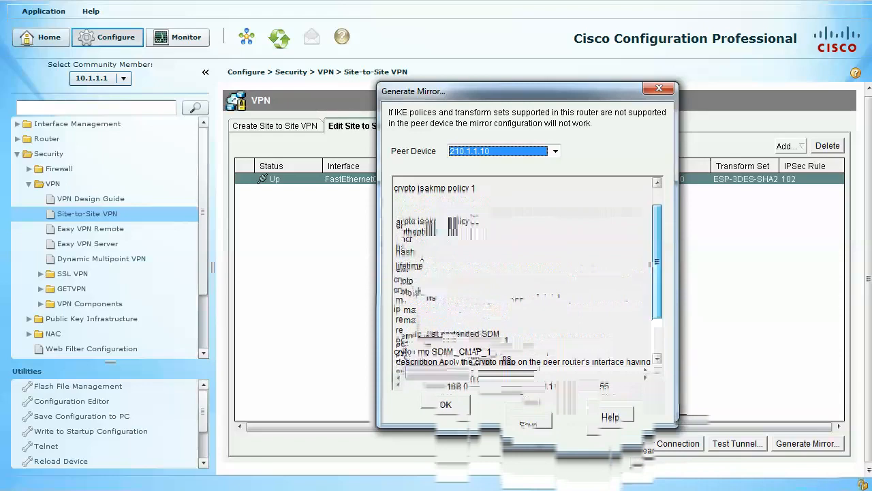
drag(657, 262, 657, 246)
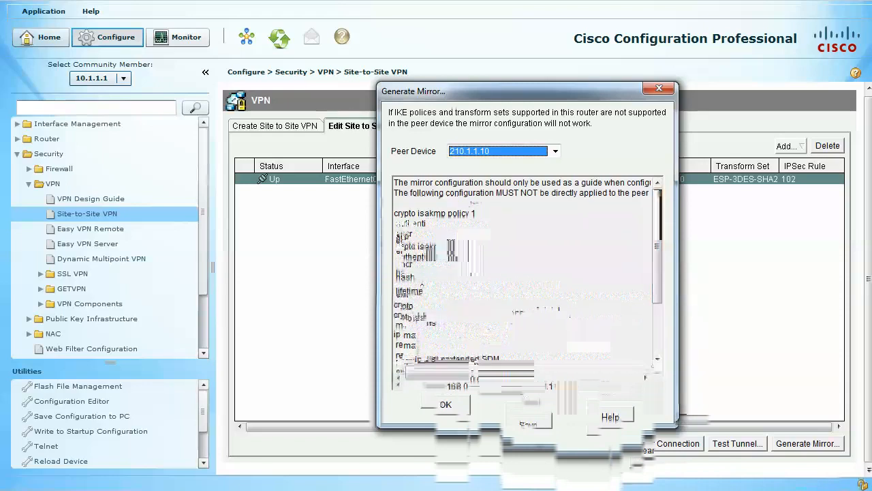
drag(657, 246, 657, 294)
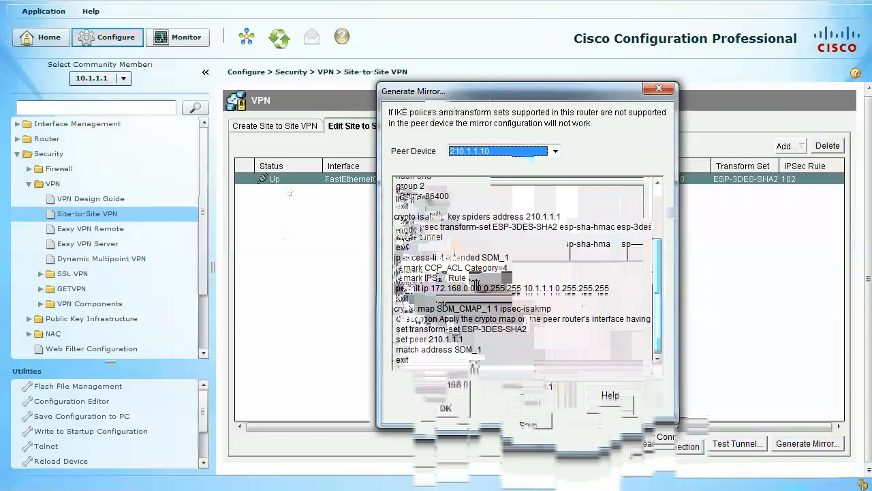
click(660, 89)
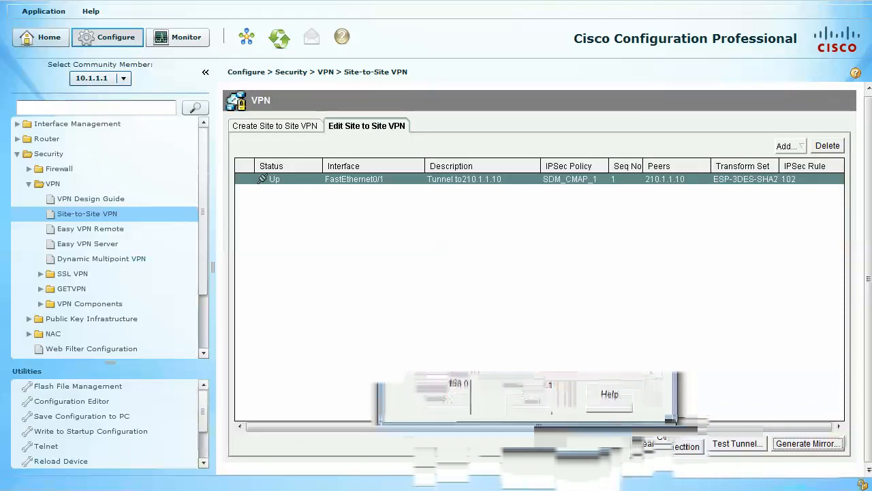
Launch the step by step Site-to-Site VPN wizard with interface FastEthernet0/1 and static peer 210.1.1.10, and proceed past the connection information.
click(275, 126)
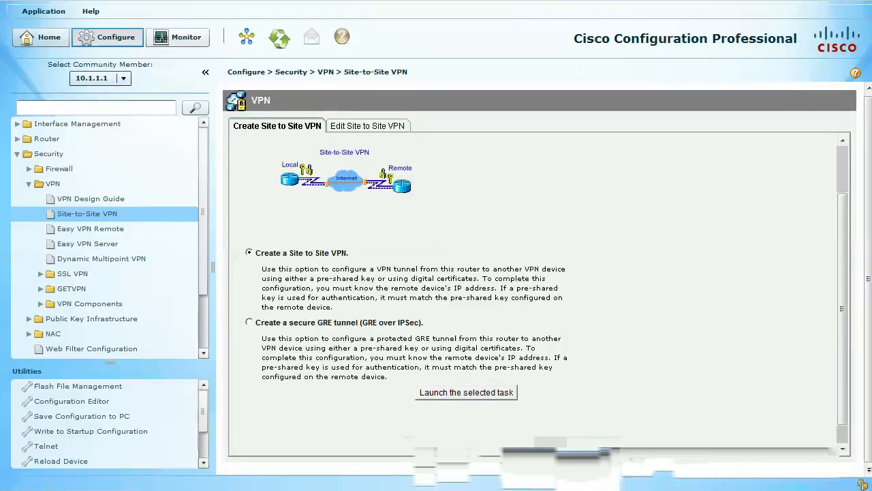
click(466, 392)
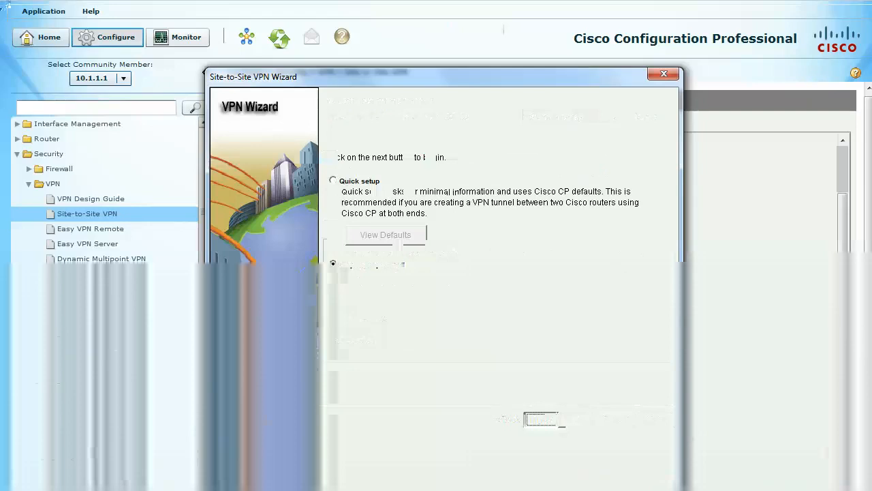
click(616, 117)
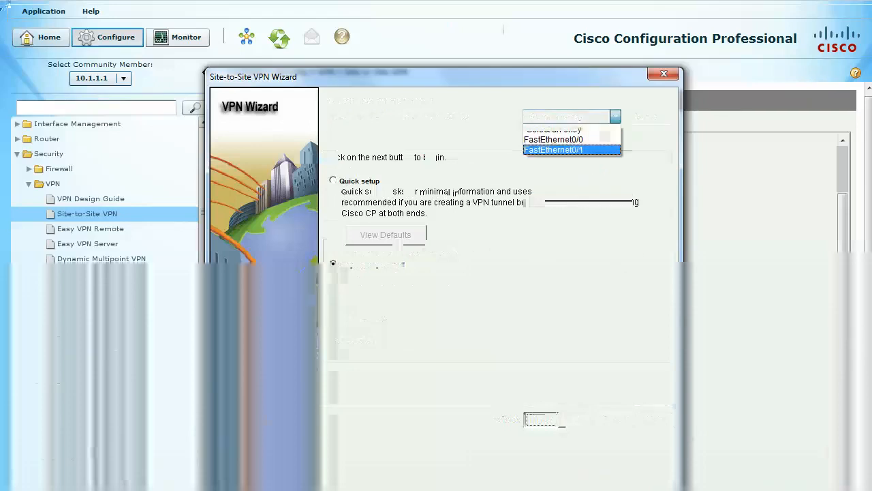
click(572, 150)
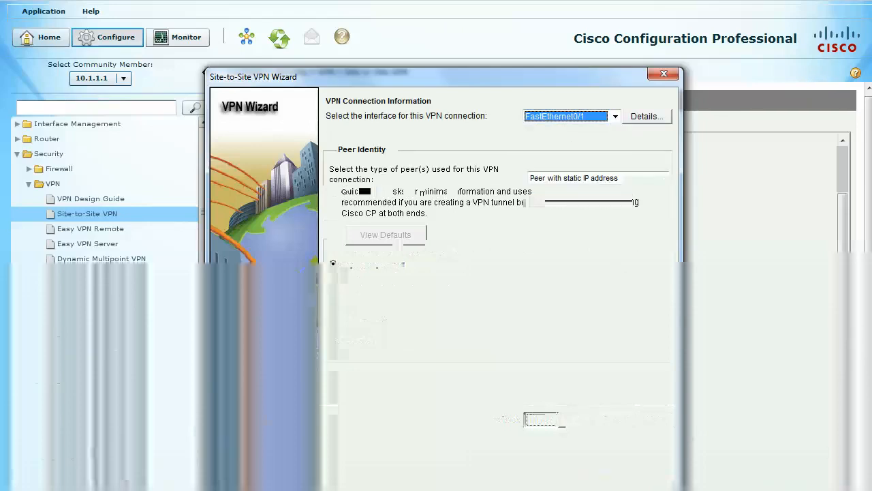
click(572, 199)
text(210)
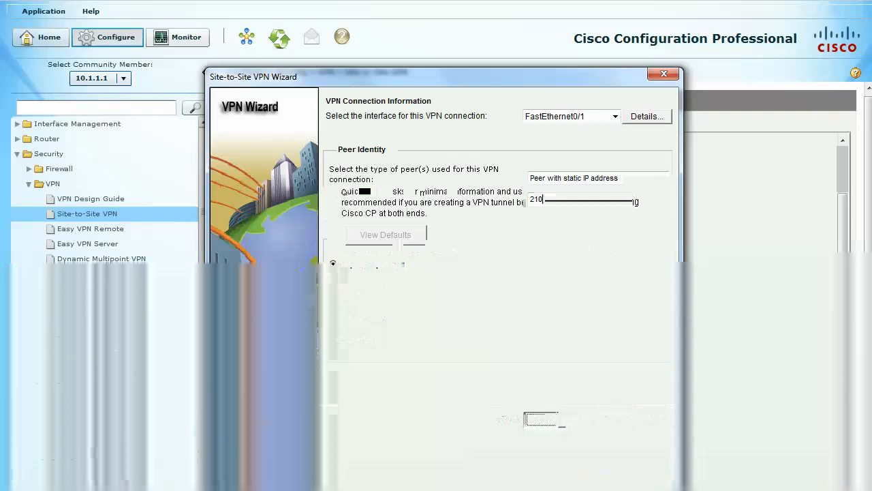
text(.1.1.10)
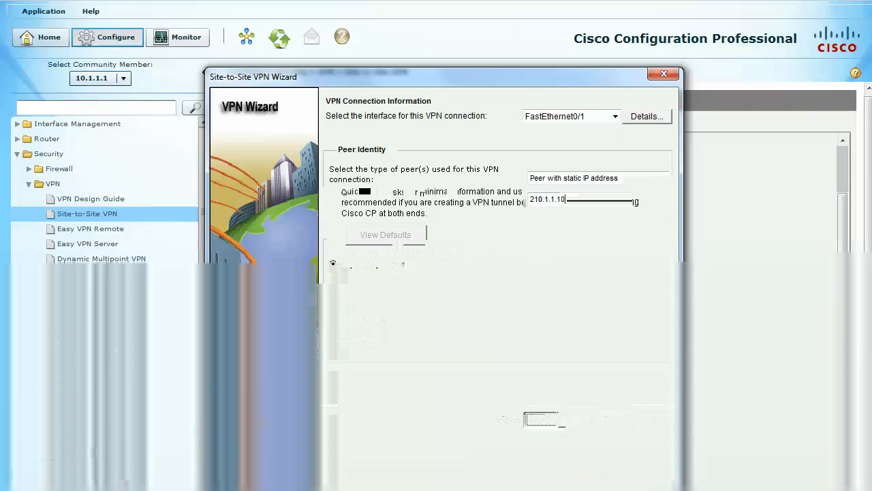
key(Tab)
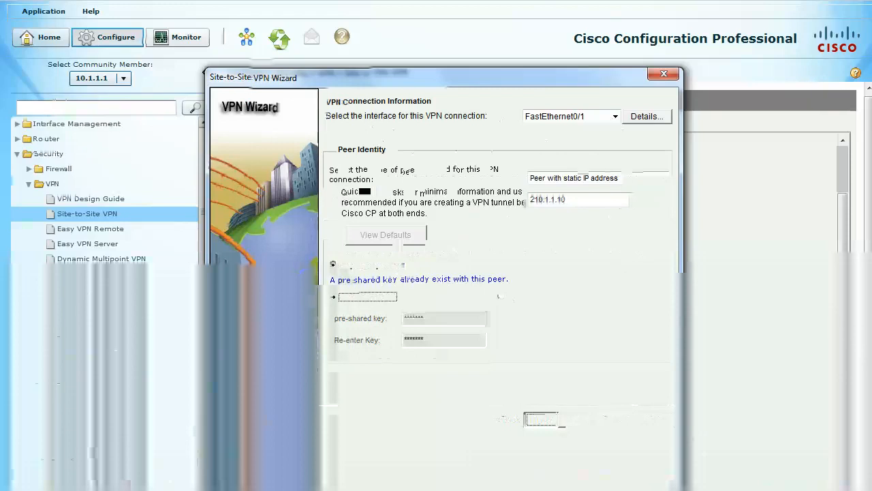
click(541, 419)
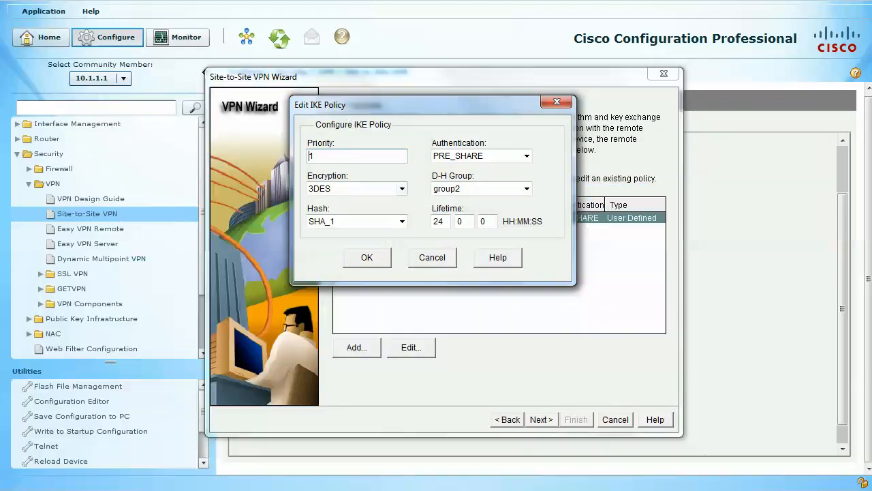
Examine the encryption, hash, authentication and D-H group options of the priority 1 IKE policy, and leave without changing it.
click(402, 189)
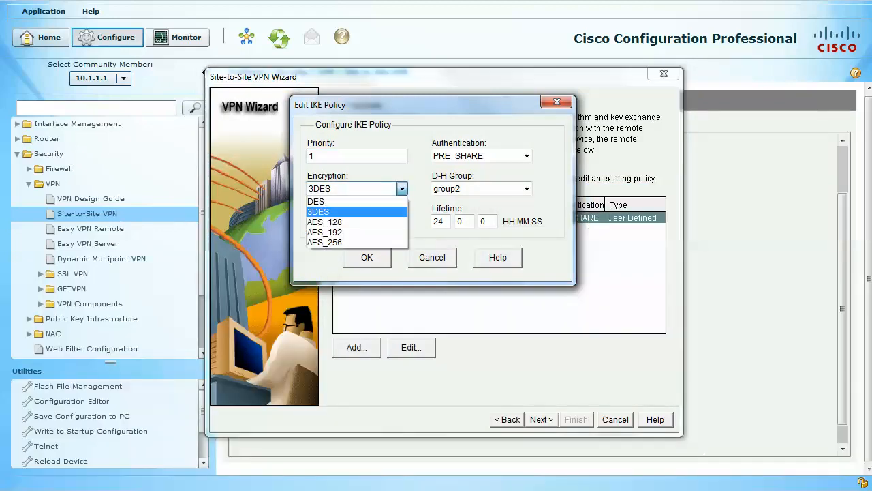
click(402, 189)
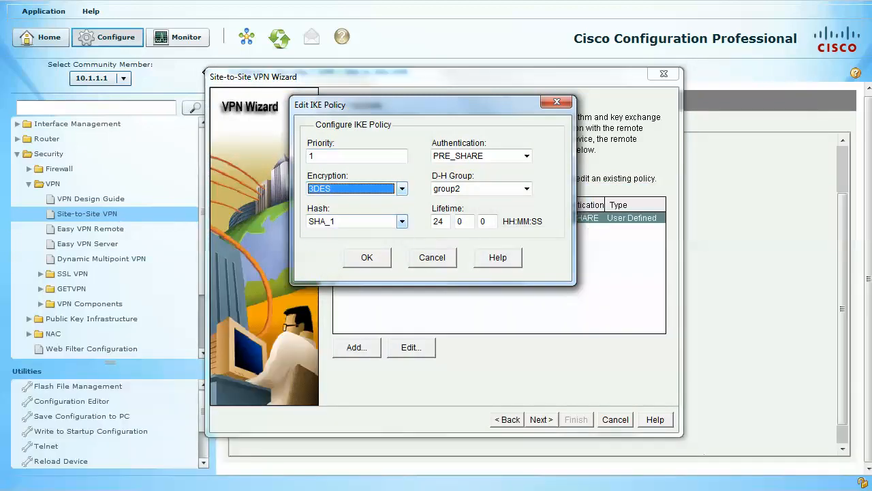
click(403, 222)
click(402, 222)
click(527, 156)
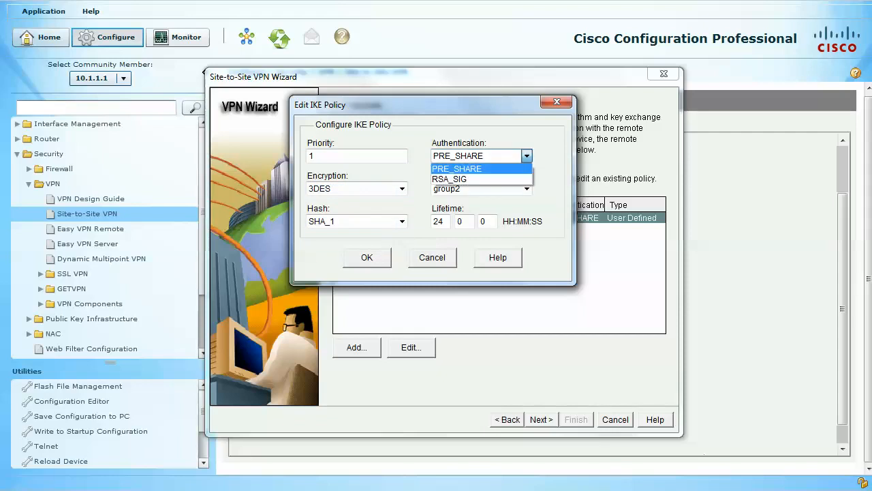
click(527, 155)
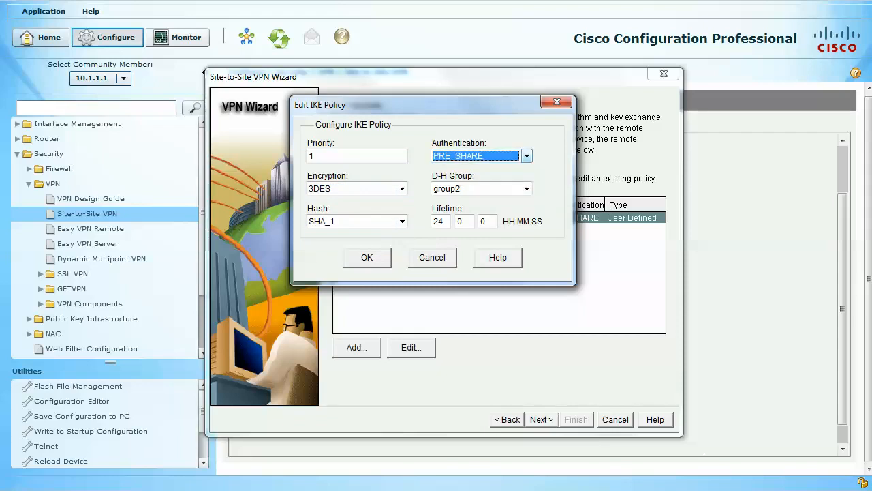
click(527, 189)
click(527, 188)
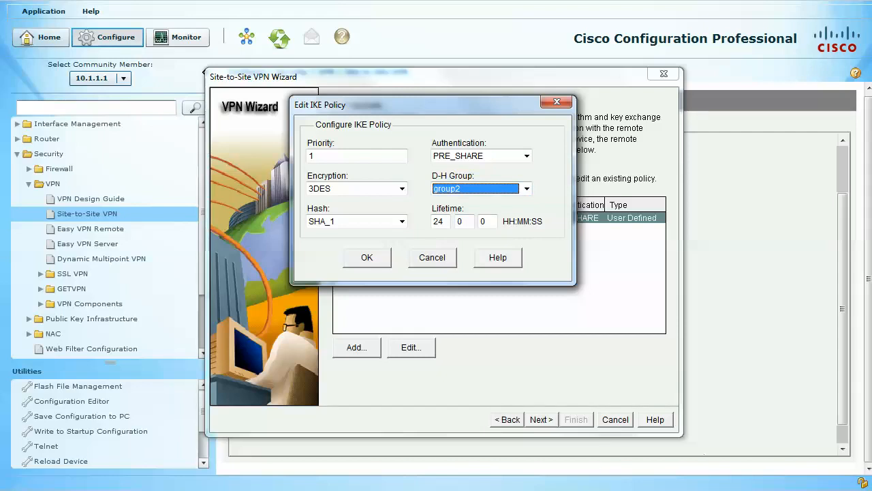
click(432, 257)
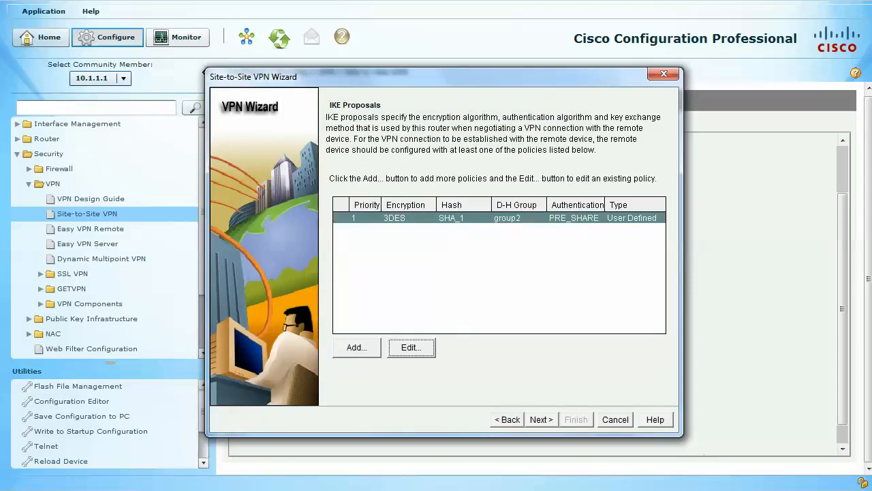
Open a new IKE policy to view the available encryption algorithms, and cancel it.
click(356, 347)
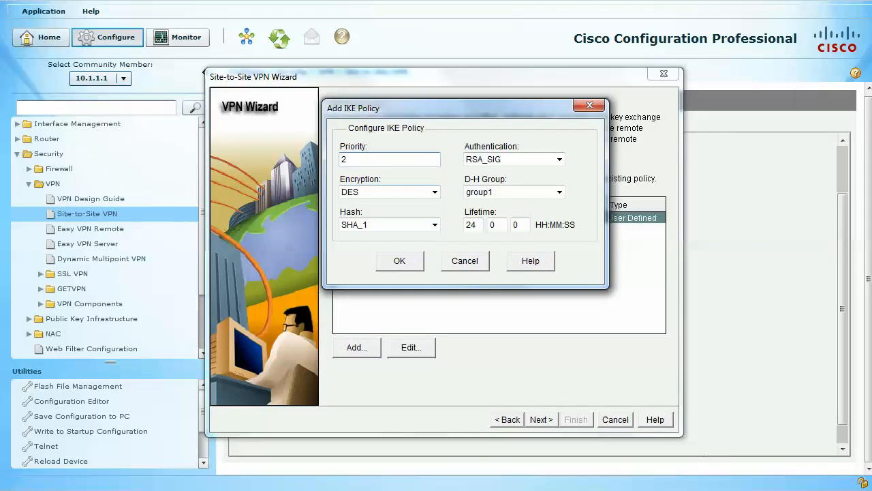
click(434, 191)
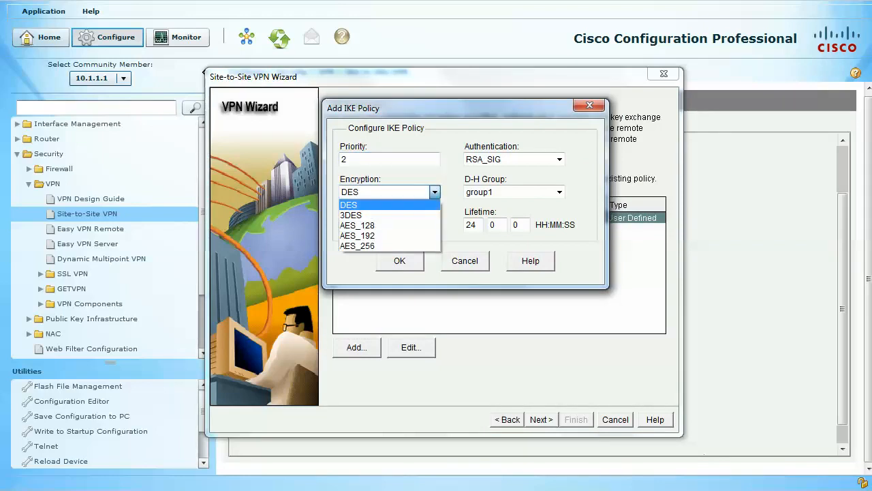
click(434, 192)
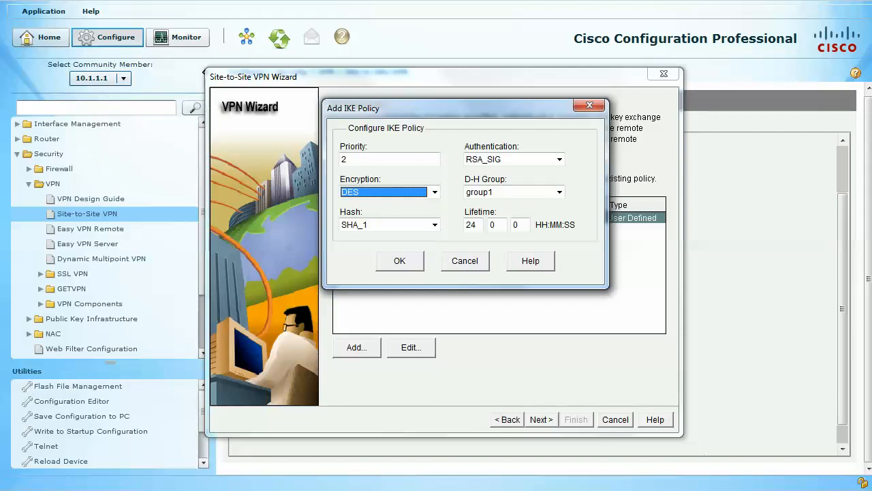
click(465, 261)
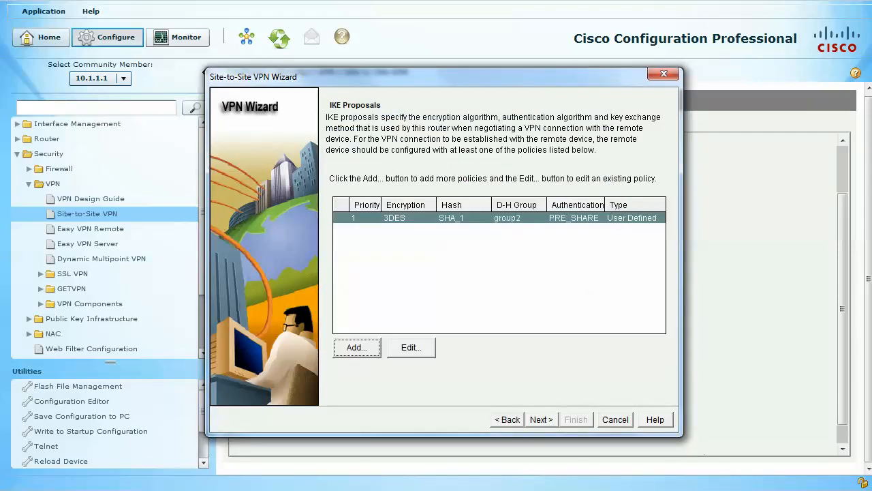
Review the wizard's transform set and traffic to protect pages, and exit the wizard without saving.
click(542, 420)
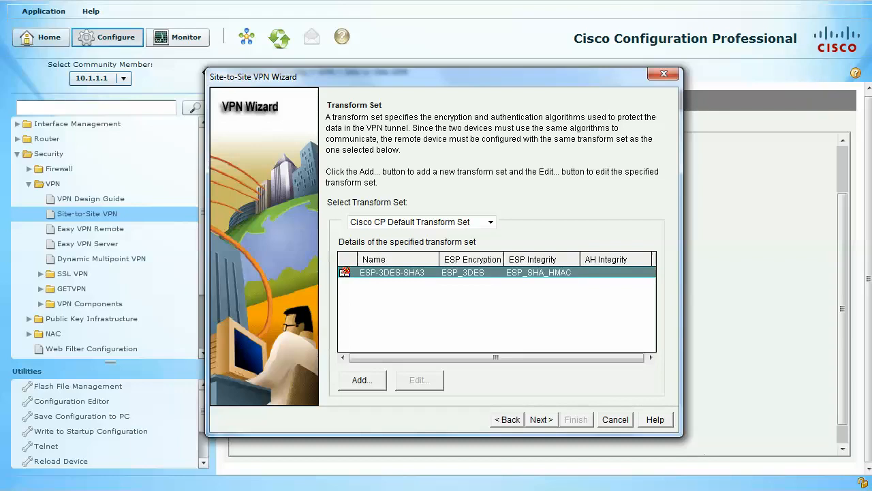
click(541, 419)
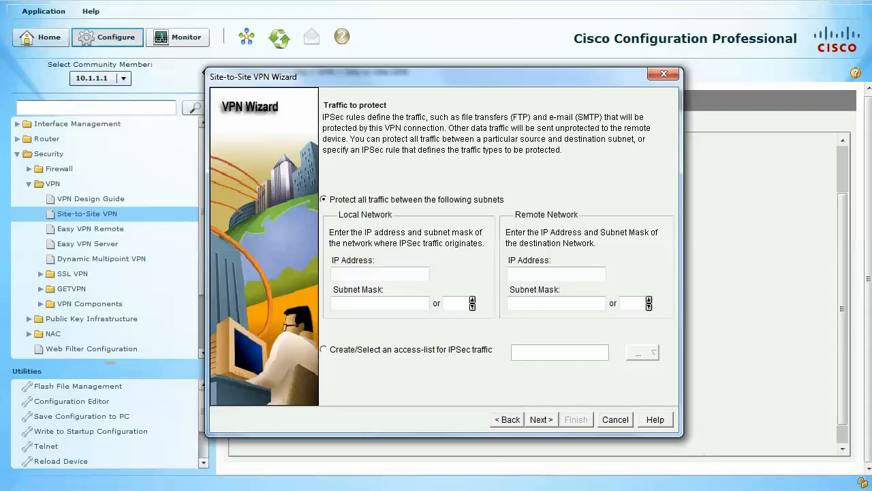
click(542, 420)
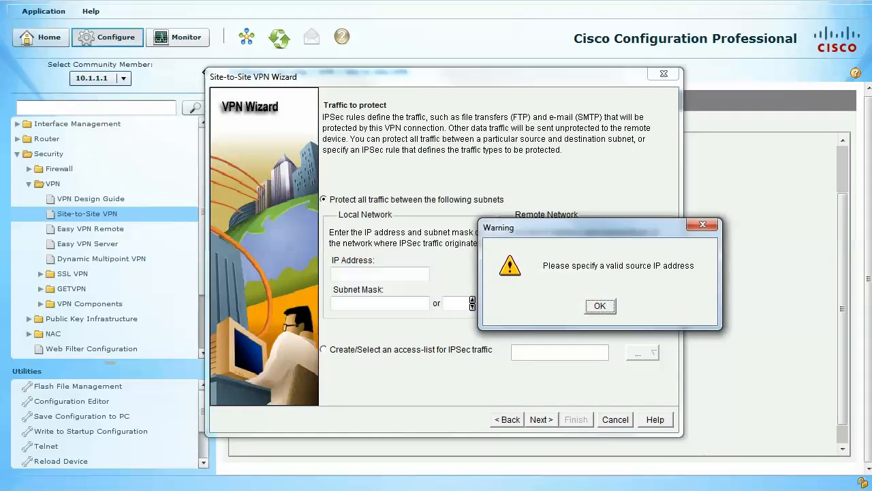
key(Return)
click(616, 419)
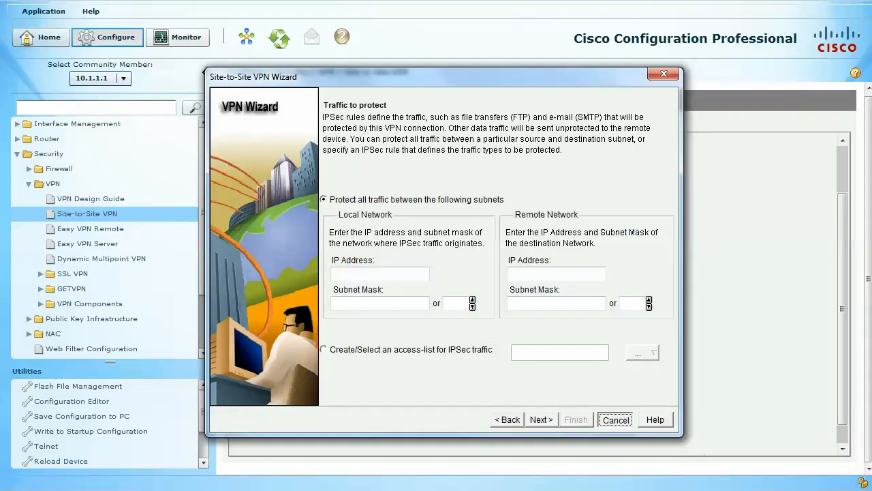
key(Return)
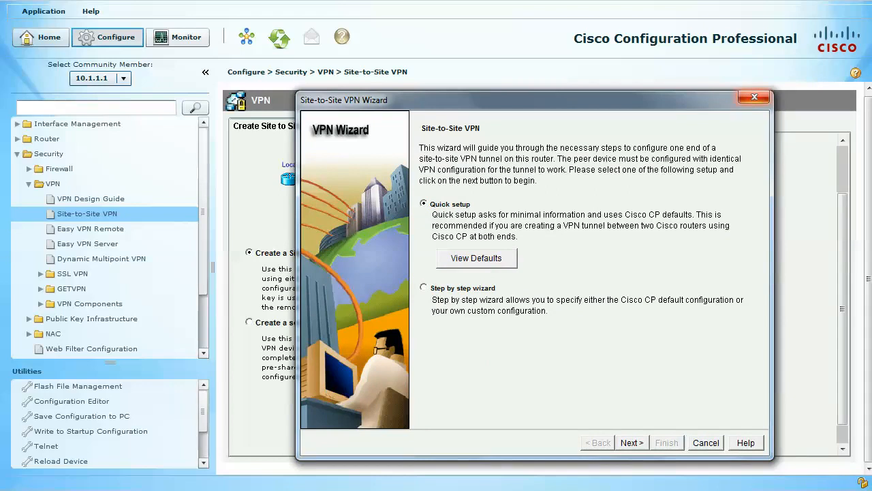
Exit the Site-to-Site VPN wizard and launch it again for creating a site-to-site VPN.
key(Escape)
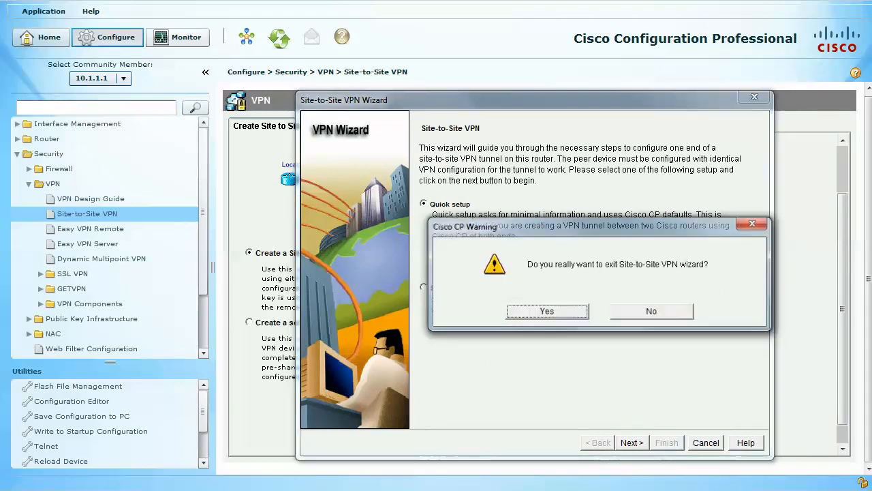
key(Return)
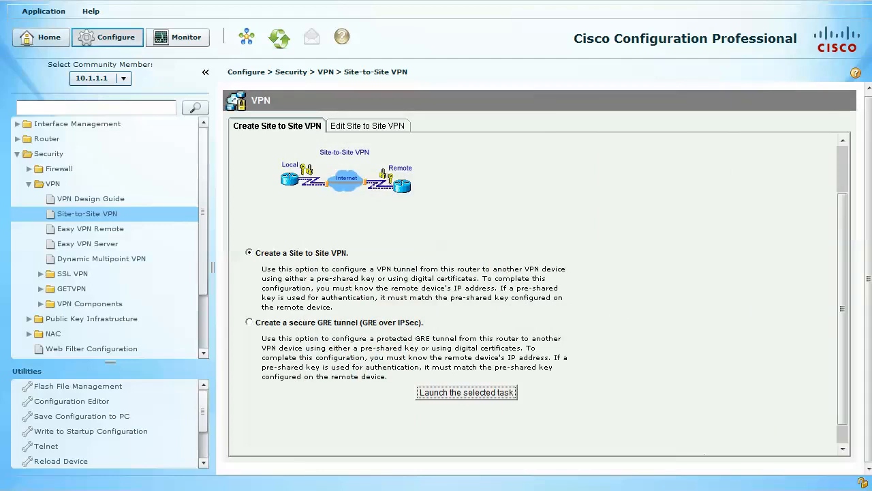
key(Return)
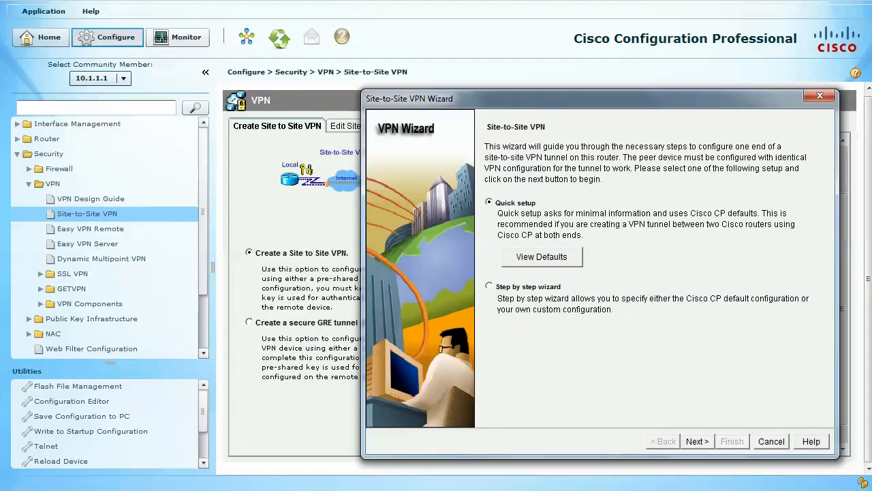